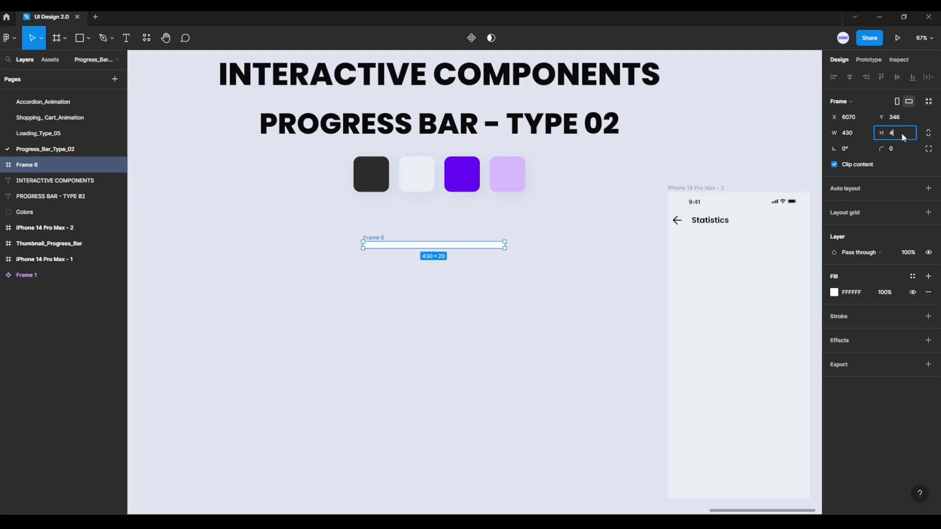
Step: Set Frame 6's height to 4 and move the frame to X 6102, Y 362 below the colour swatches
{"action": "key", "text": "Return"}
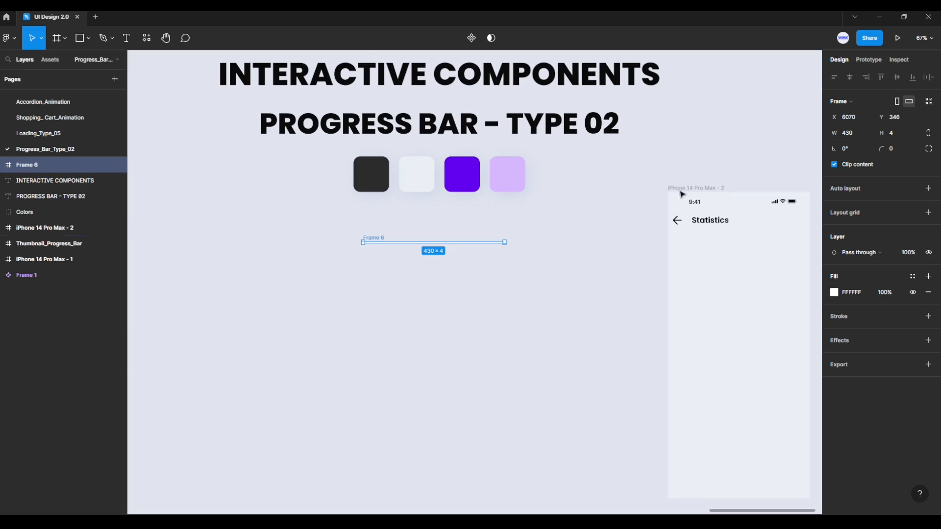
{"action": "left_click_drag", "start_coordinate": [388, 240], "coordinate": [395, 247]}
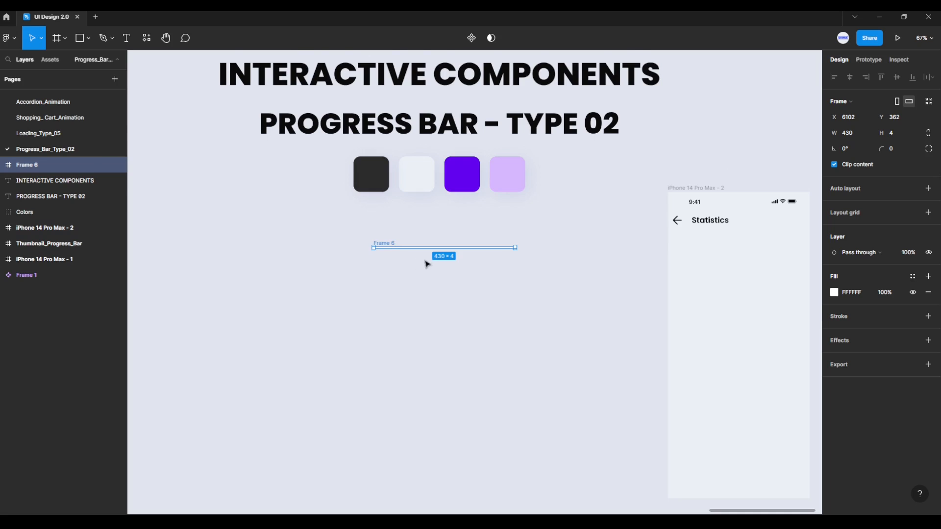
Step: Fill Frame 6 with the light purple D7B7FD sampled from the fourth colour swatch
{"action": "scroll", "coordinate": [425, 249], "scroll_direction": "up", "scroll_amount": 5}
{"action": "scroll", "coordinate": [424, 243], "scroll_direction": "down", "scroll_amount": 2}
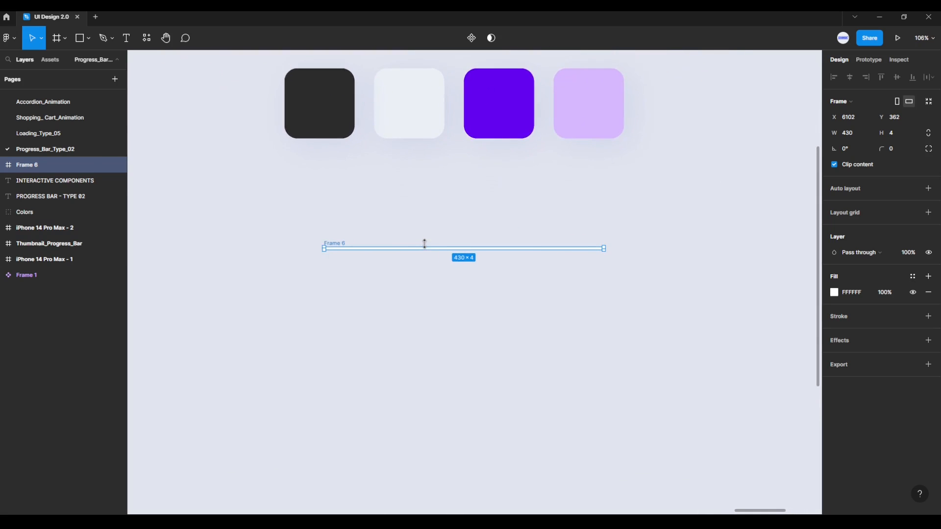
{"action": "scroll", "coordinate": [442, 250], "scroll_direction": "up", "scroll_amount": 3}
{"action": "left_click_drag", "start_coordinate": [441, 248], "coordinate": [438, 291]}
{"action": "scroll", "coordinate": [441, 262], "scroll_direction": "up", "scroll_amount": 2}
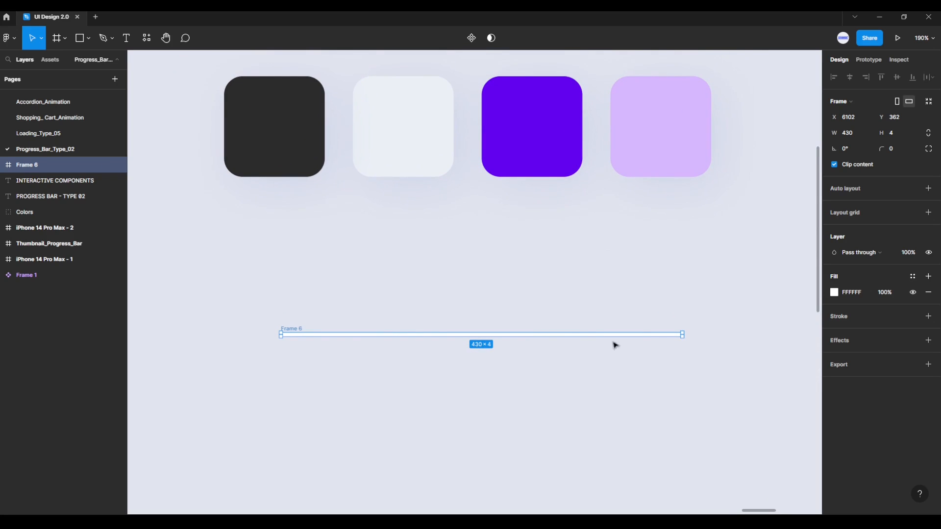
{"action": "left_click", "coordinate": [834, 293]}
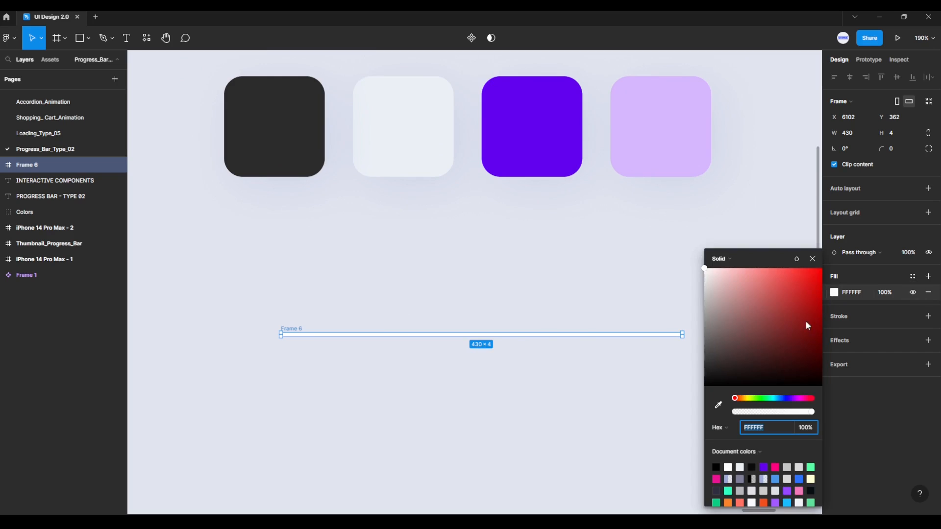
{"action": "left_click", "coordinate": [724, 405]}
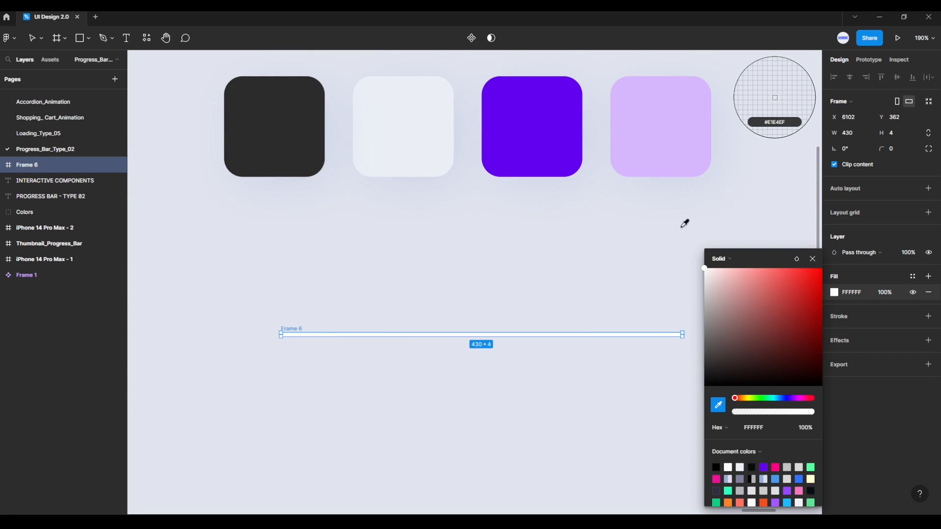
{"action": "left_click", "coordinate": [665, 144]}
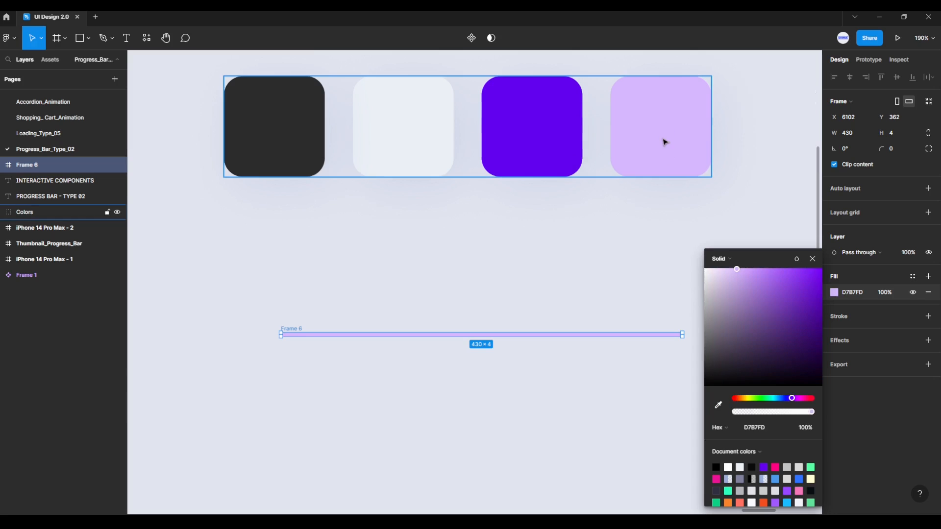
{"action": "left_click", "coordinate": [812, 259]}
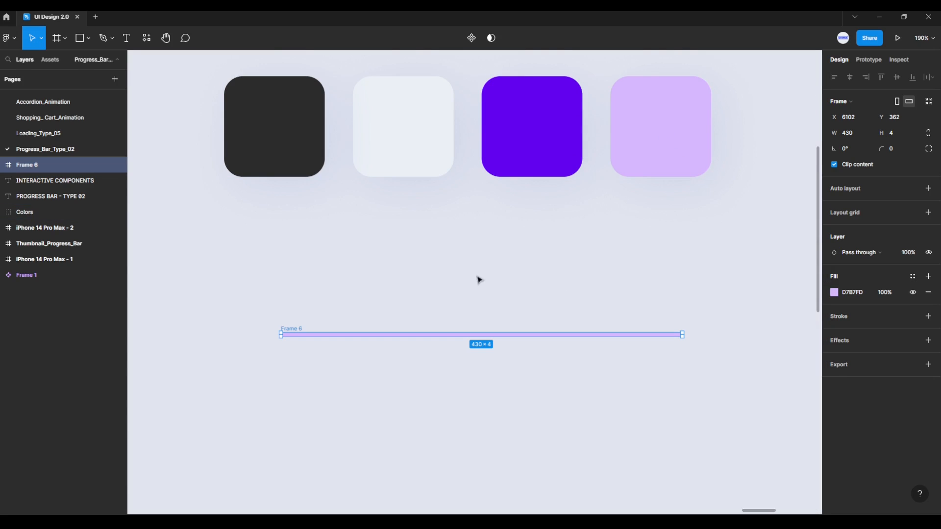
{"action": "left_click", "coordinate": [394, 278]}
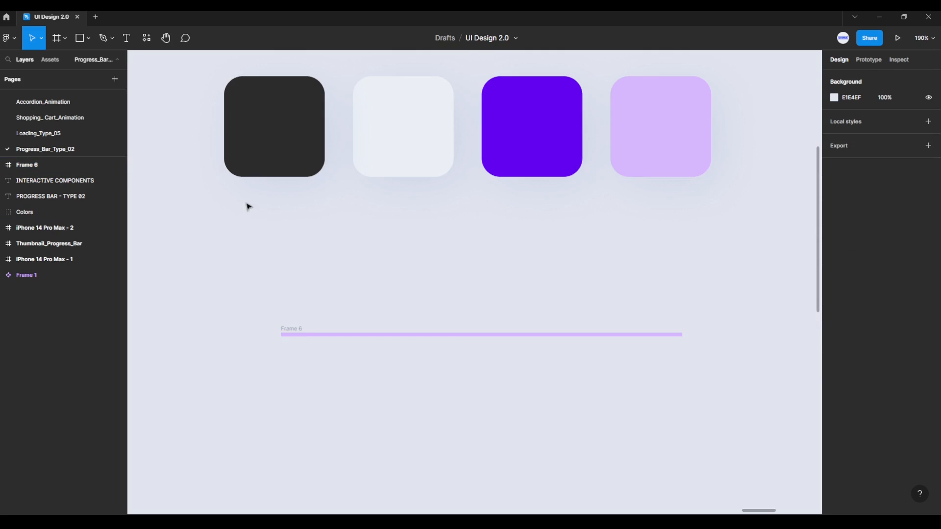
Step: Draw a thin rectangle about 218 × 9 just above Frame 6, starting level with the frame's left end
{"action": "left_click", "coordinate": [88, 39]}
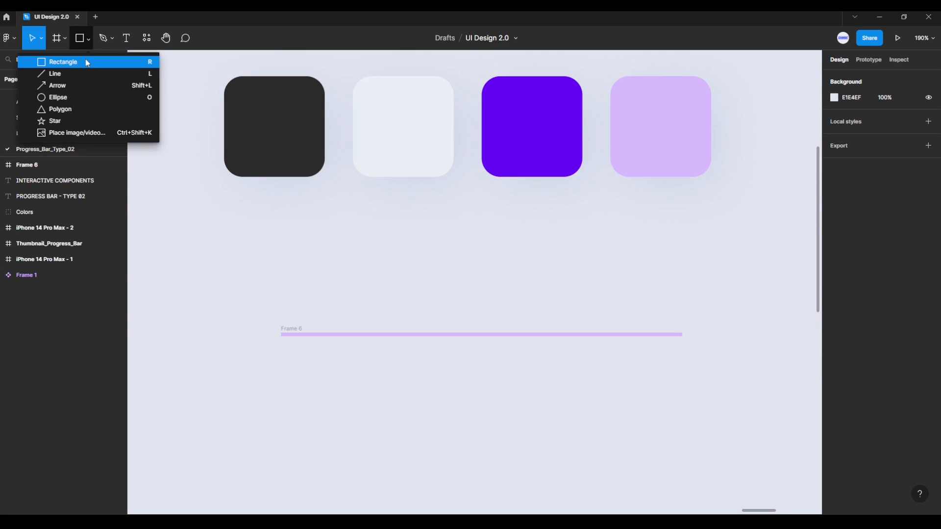
{"action": "left_click", "coordinate": [66, 64]}
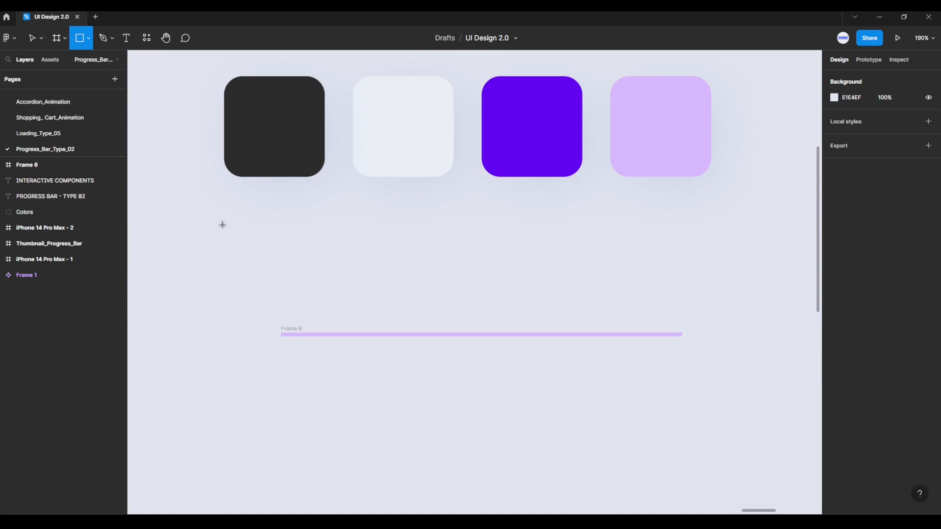
{"action": "left_click_drag", "start_coordinate": [284, 278], "coordinate": [485, 285]}
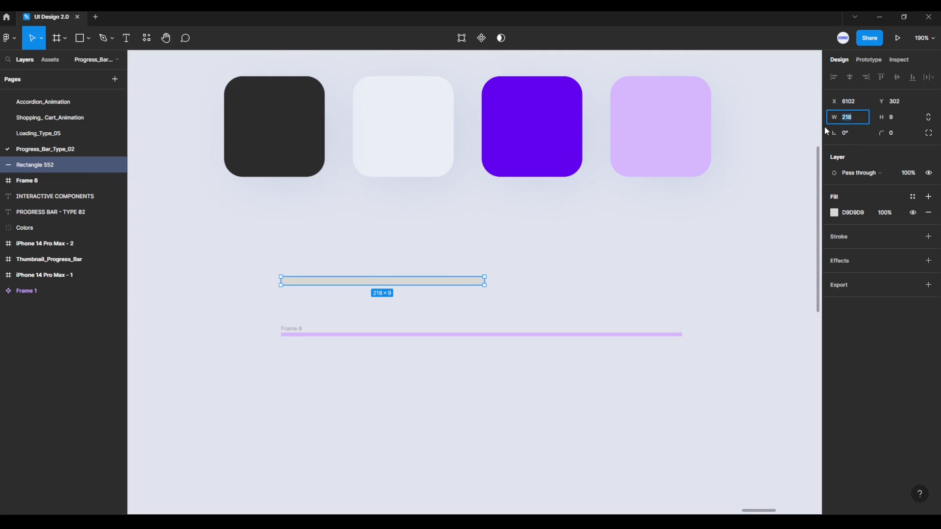
Step: Set the new rectangle's width to 144 and its height to 4
{"action": "type", "text": "144"}
{"action": "key", "text": "Return"}
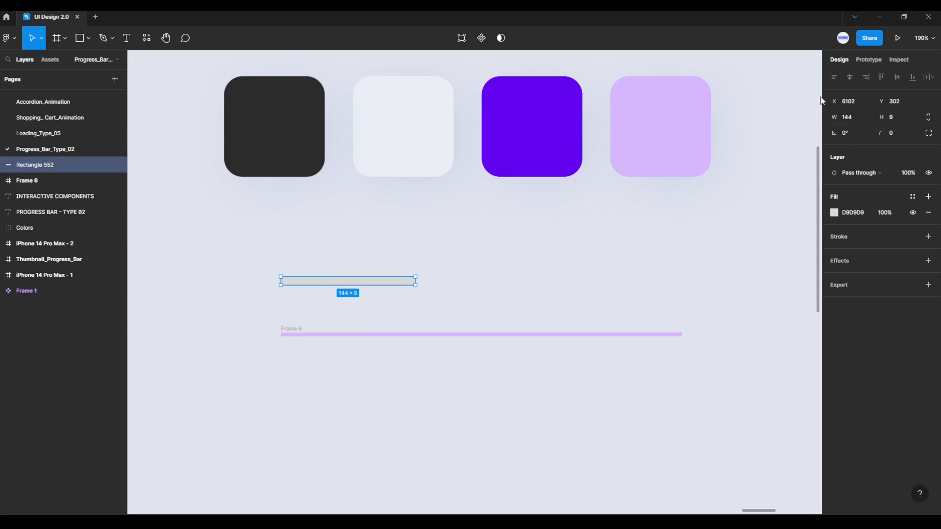
{"action": "left_click", "coordinate": [905, 124]}
{"action": "type", "text": "4"}
{"action": "key", "text": "Return"}
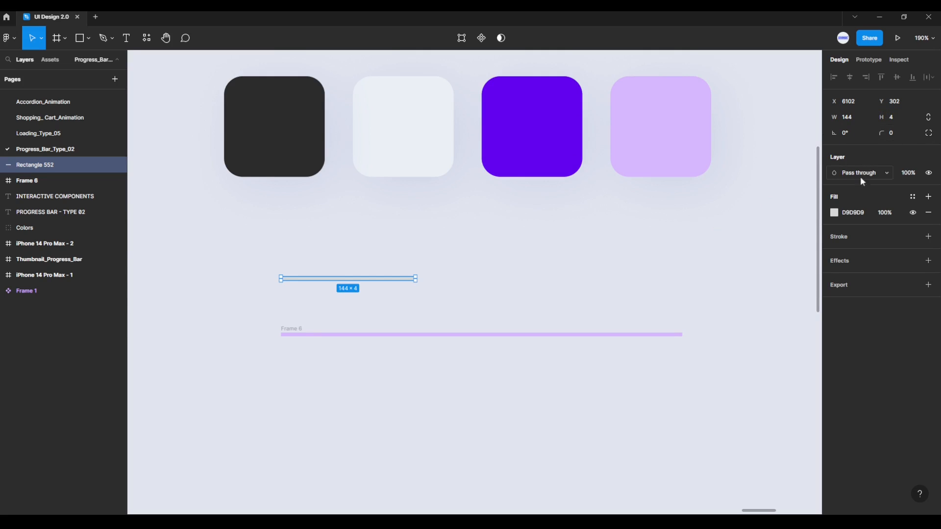
Step: Fill the rectangle with the dark purple 6200EE sampled from the third colour swatch
{"action": "left_click", "coordinate": [836, 214]}
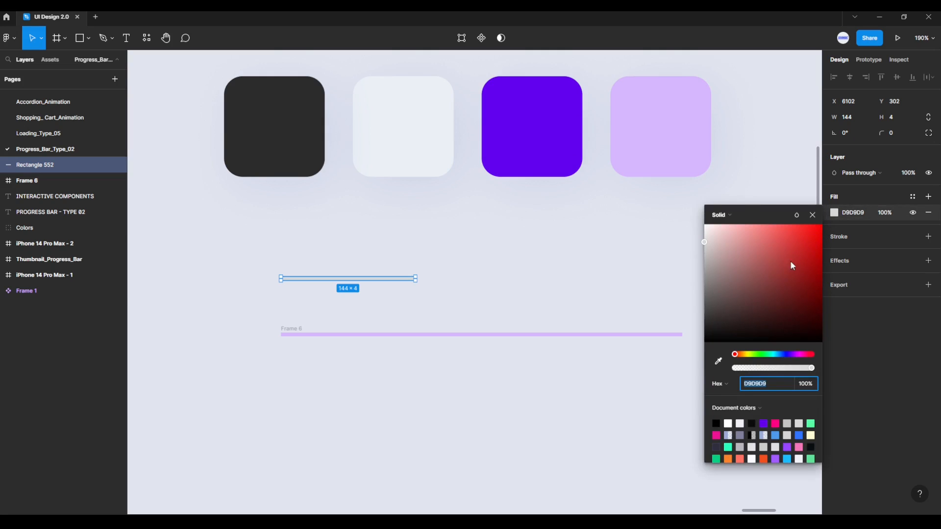
{"action": "left_click", "coordinate": [718, 362]}
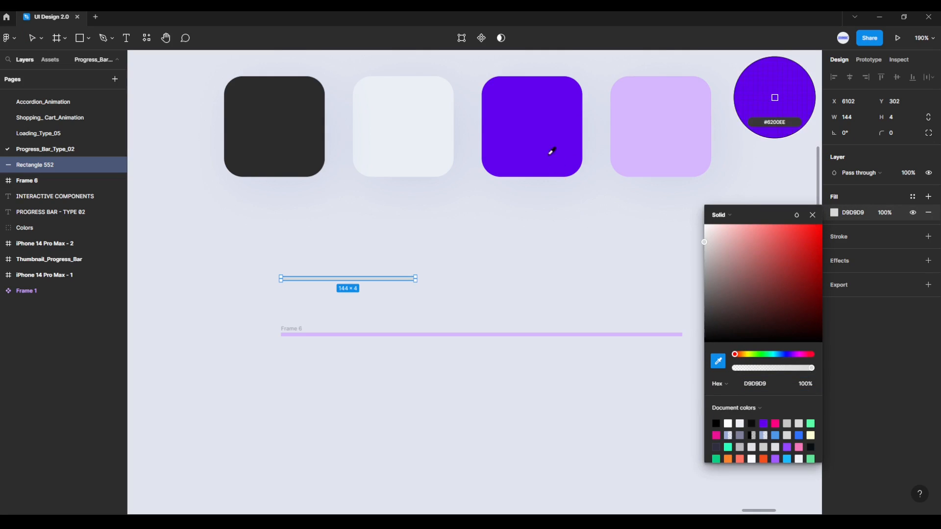
{"action": "left_click", "coordinate": [548, 132]}
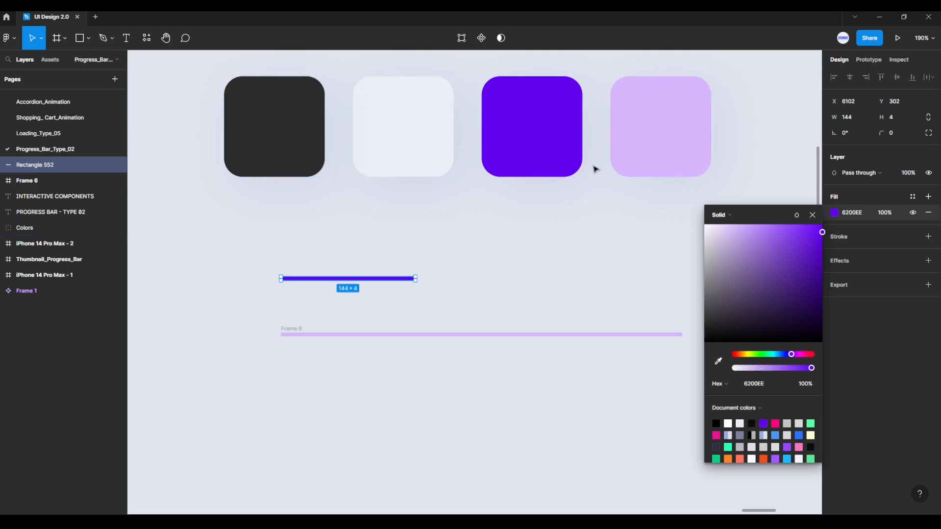
{"action": "left_click", "coordinate": [812, 216]}
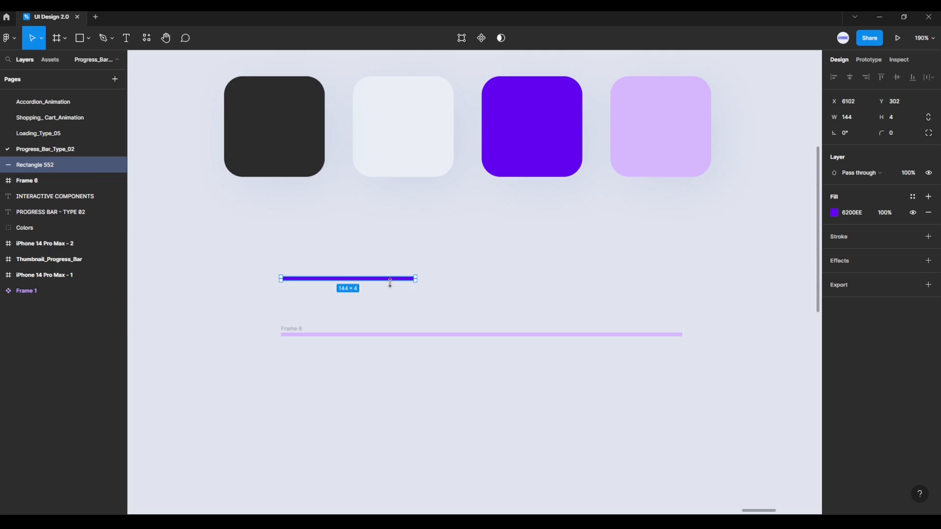
Step: Place the dark purple rectangle inside Frame 6 and align it to the frame's left edge
{"action": "left_click_drag", "start_coordinate": [386, 283], "coordinate": [391, 338]}
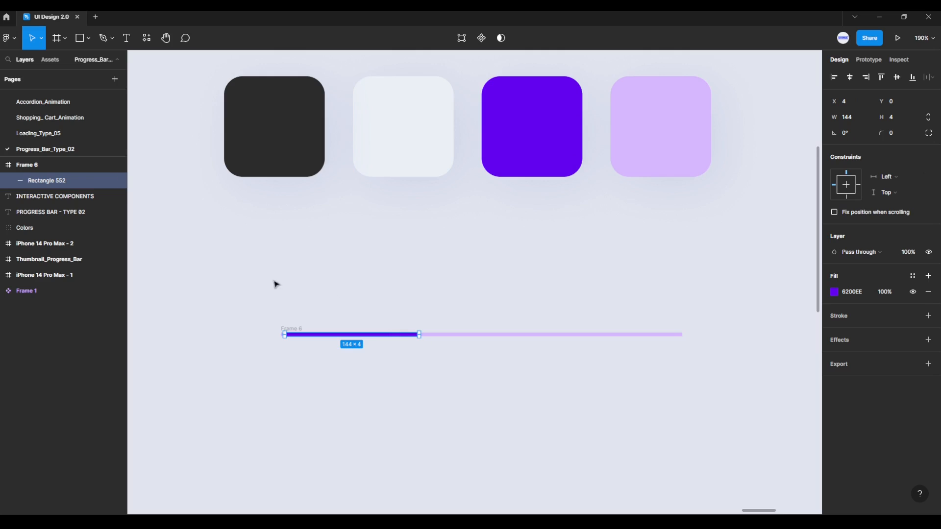
{"action": "left_click", "coordinate": [31, 163]}
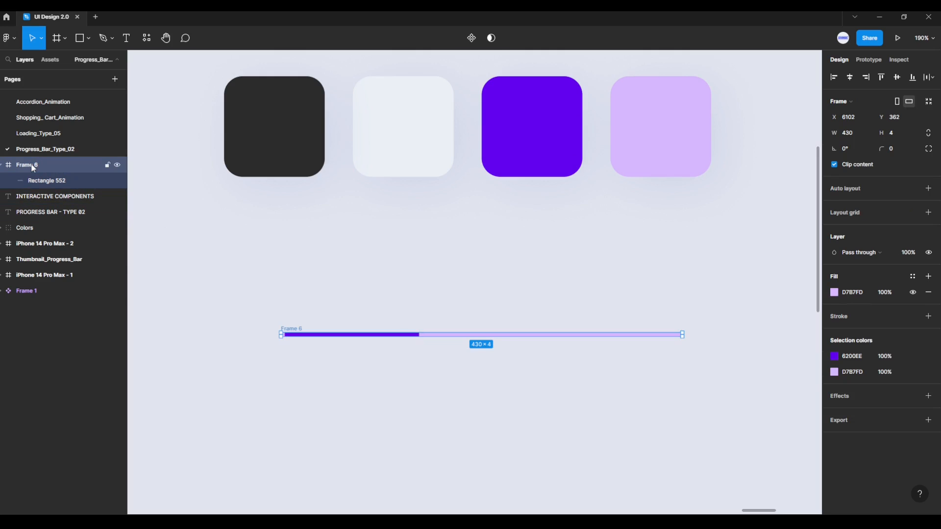
{"action": "left_click", "coordinate": [46, 184]}
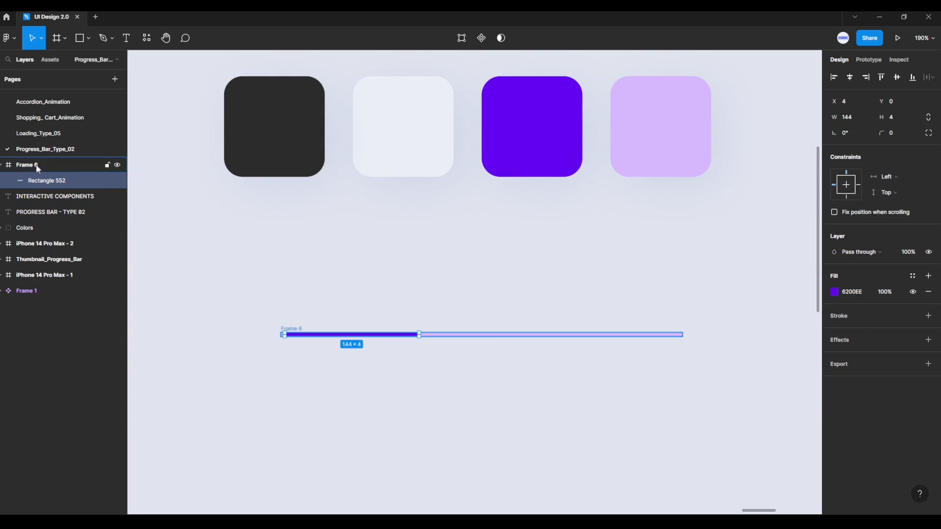
{"action": "left_click", "coordinate": [24, 166]}
{"action": "left_click", "coordinate": [4, 166]}
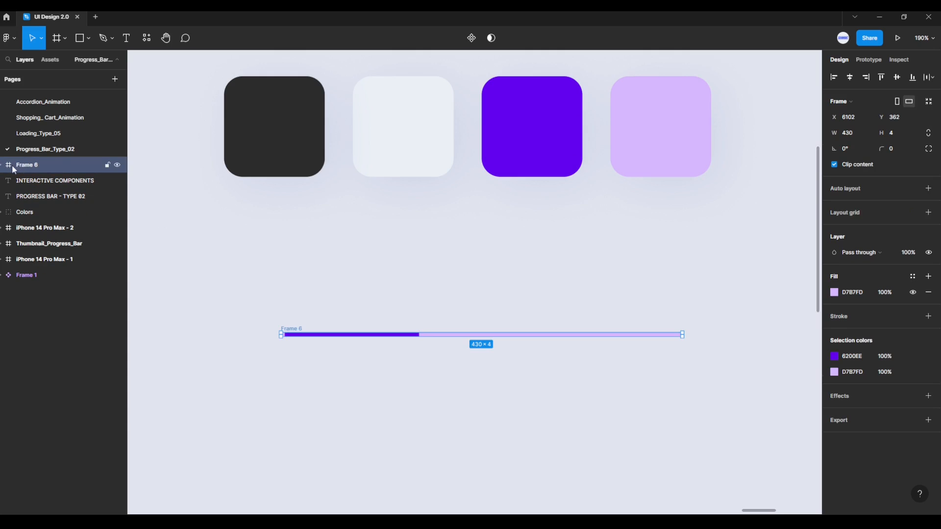
{"action": "left_click", "coordinate": [6, 167]}
{"action": "left_click", "coordinate": [35, 181]}
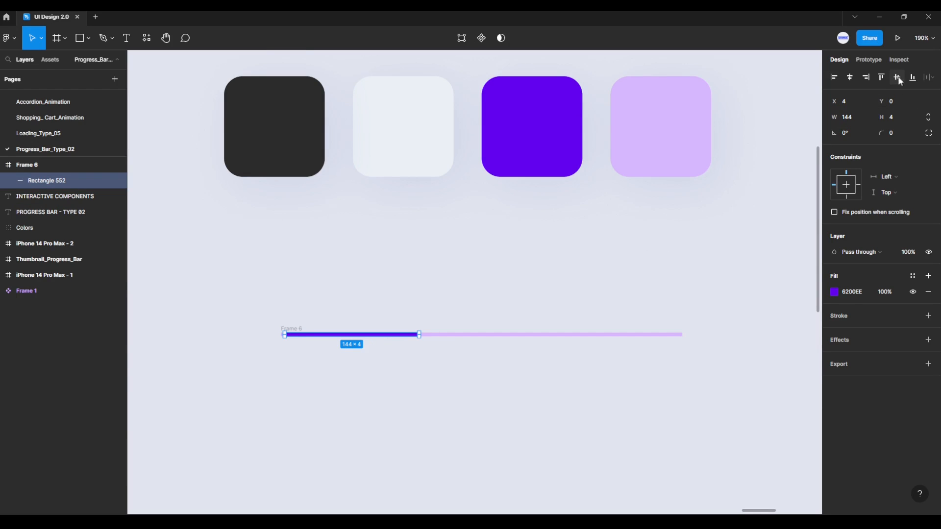
{"action": "left_click", "coordinate": [834, 78]}
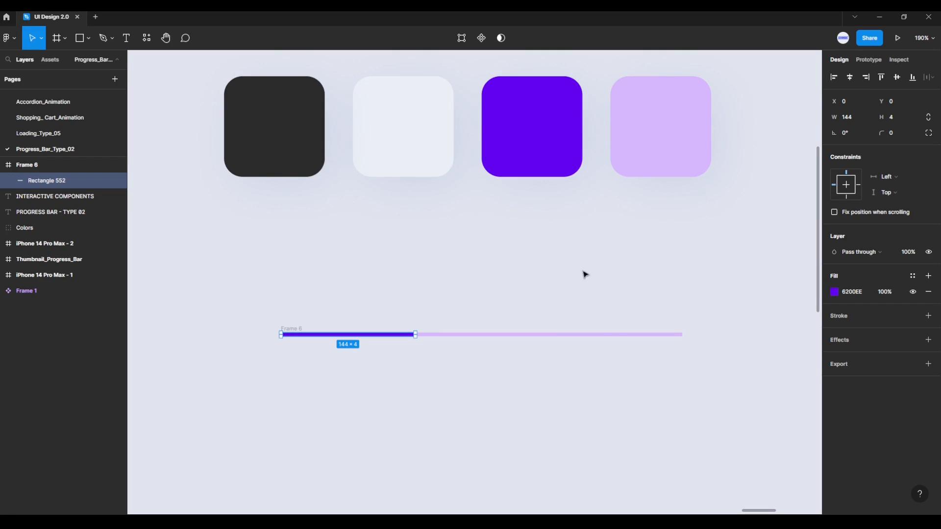
Step: Shift the dark purple rectangle left to X -144 so it sits just outside Frame 6's left edge
{"action": "scroll", "coordinate": [398, 419], "scroll_direction": "up", "scroll_amount": 2, "text": "ctrl"}
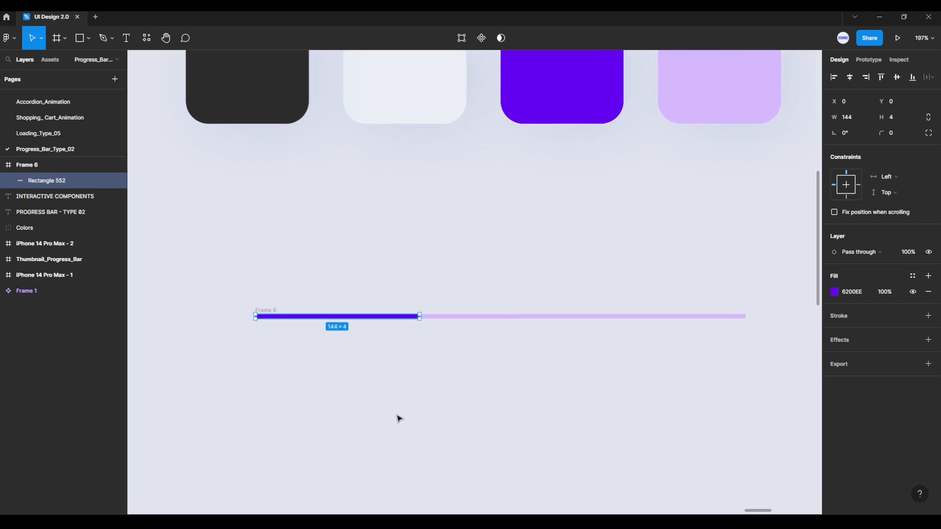
{"action": "scroll", "coordinate": [398, 420], "scroll_direction": "up", "scroll_amount": 5, "text": "ctrl"}
{"action": "left_click_drag", "start_coordinate": [379, 383], "coordinate": [384, 381]}
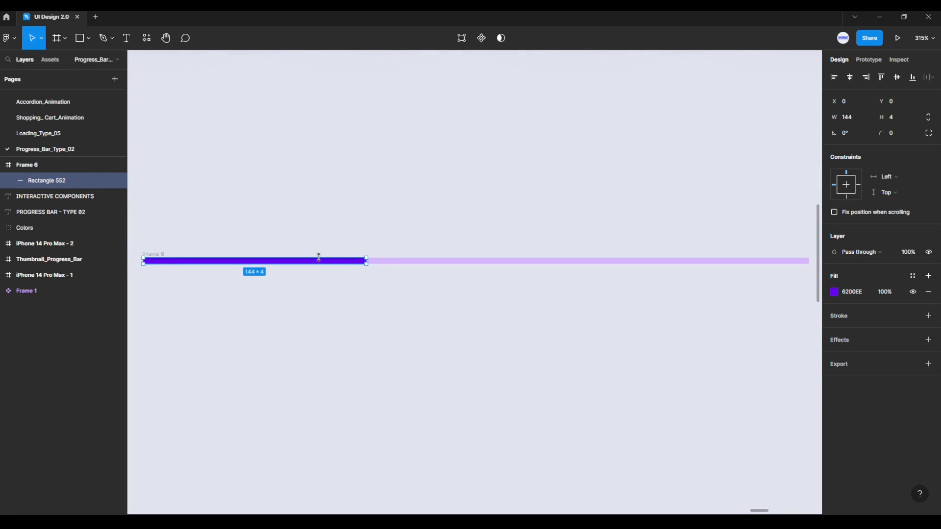
{"action": "left_click", "coordinate": [359, 295]}
{"action": "scroll", "coordinate": [355, 303], "scroll_direction": "down", "scroll_amount": 5}
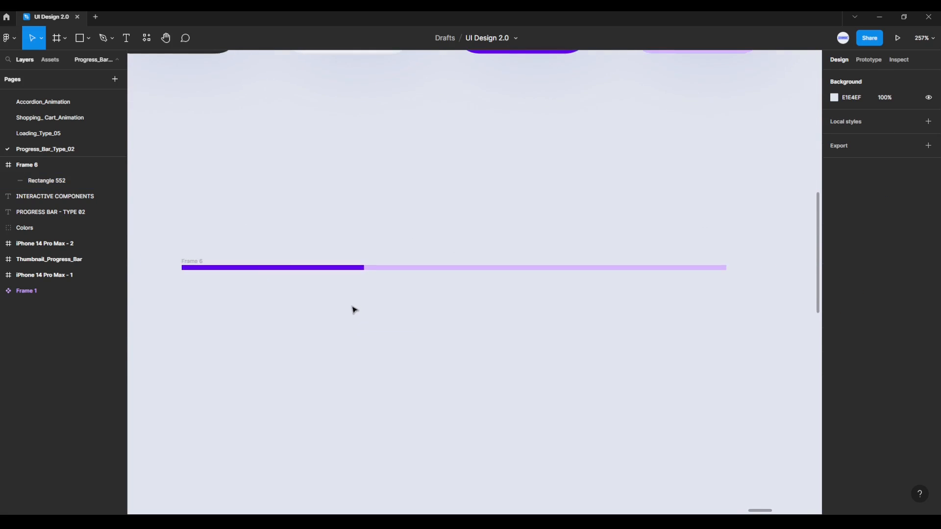
{"action": "left_click_drag", "start_coordinate": [353, 308], "coordinate": [431, 290]}
{"action": "scroll", "coordinate": [435, 294], "scroll_direction": "down", "scroll_amount": 1}
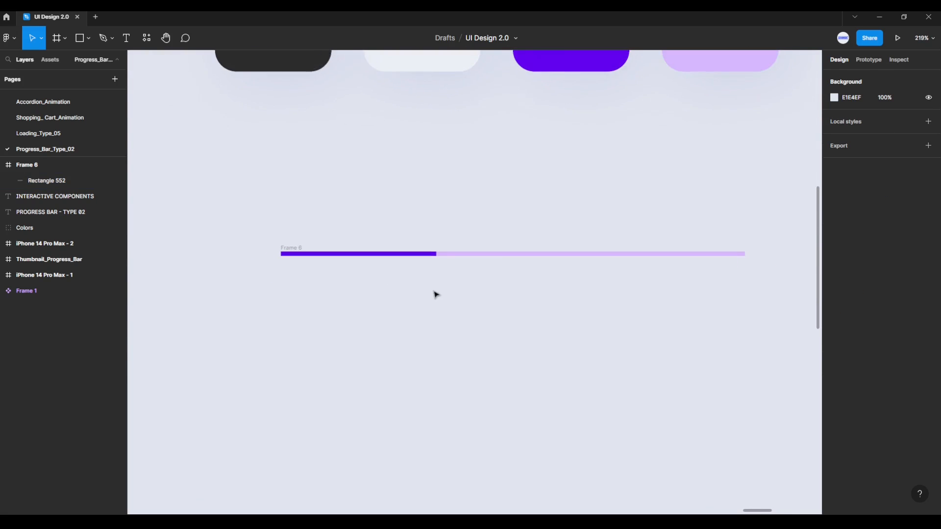
{"action": "left_click", "coordinate": [409, 256]}
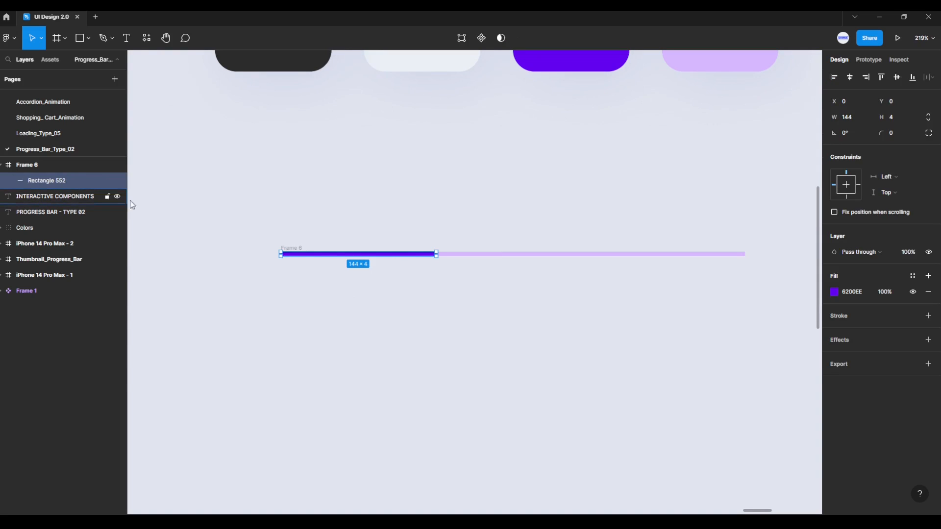
{"action": "key", "text": "shift+Left"}
{"action": "key", "text": "shift+Left"}
{"action": "key", "text": "shift+Left"}
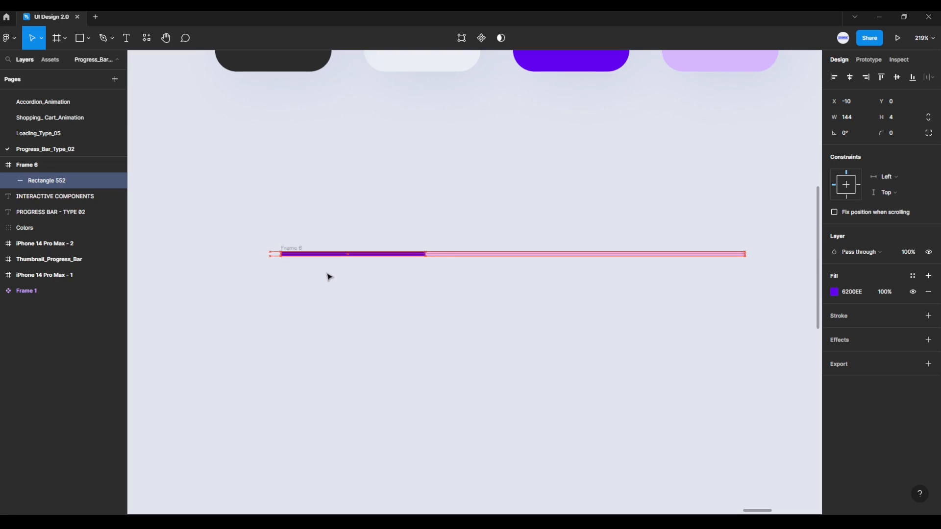
{"action": "key", "text": "shift+Left"}
{"action": "key", "text": "shift+Left"}
{"action": "key", "text": "shift+Left"}
{"action": "key", "text": "shift+Left"}
{"action": "key", "text": "shift+Left"}
{"action": "key", "text": "shift+Left"}
{"action": "key", "text": "shift+Left"}
{"action": "key", "text": "shift+Left"}
{"action": "key", "text": "shift+Left"}
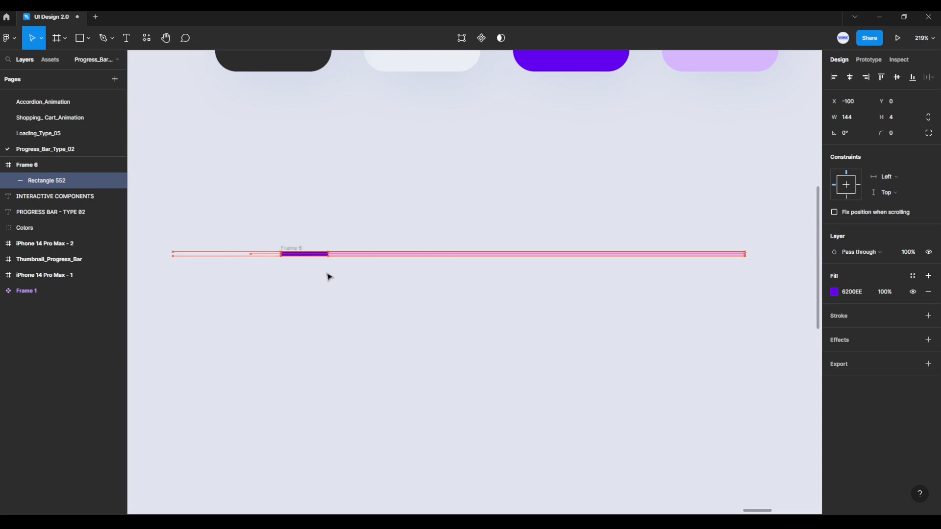
{"action": "key", "text": "shift+Left"}
{"action": "key", "text": "shift+Left"}
{"action": "key", "text": "Right"}
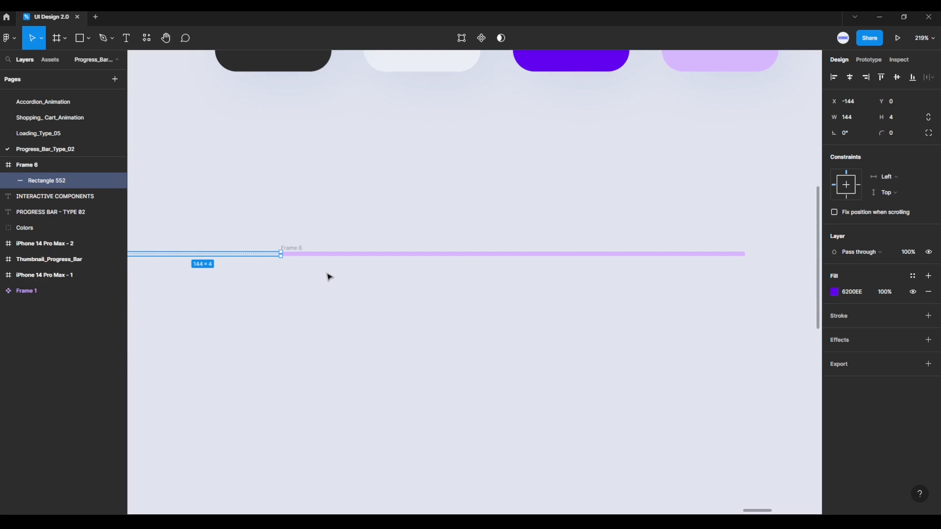
Step: Select Frame 6 and collapse its contents in the layer list
{"action": "left_click", "coordinate": [328, 276]}
{"action": "left_click", "coordinate": [285, 250]}
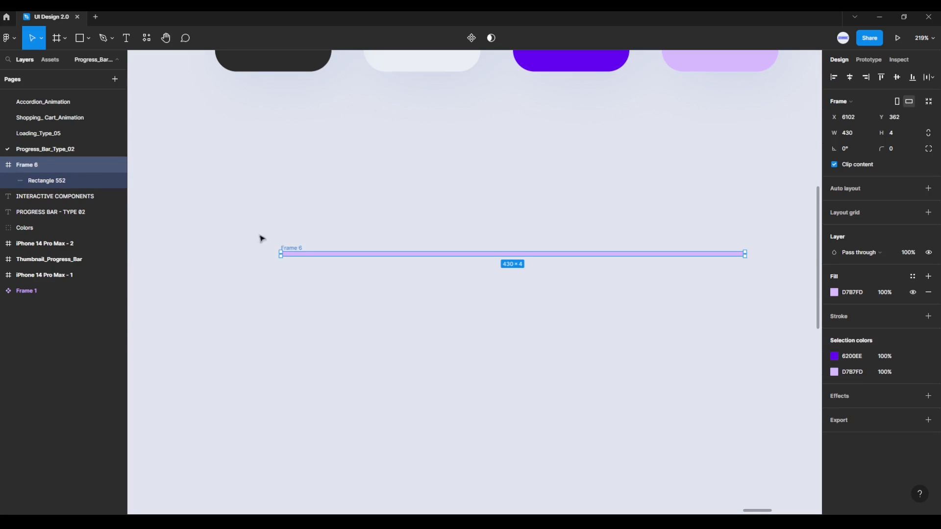
{"action": "left_click", "coordinate": [57, 179]}
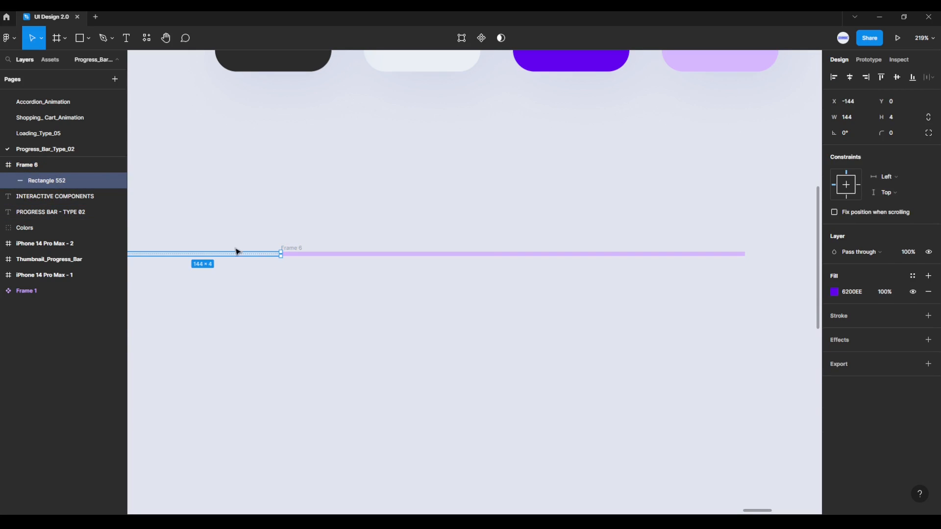
{"action": "left_click", "coordinate": [56, 167]}
{"action": "left_click", "coordinate": [4, 166]}
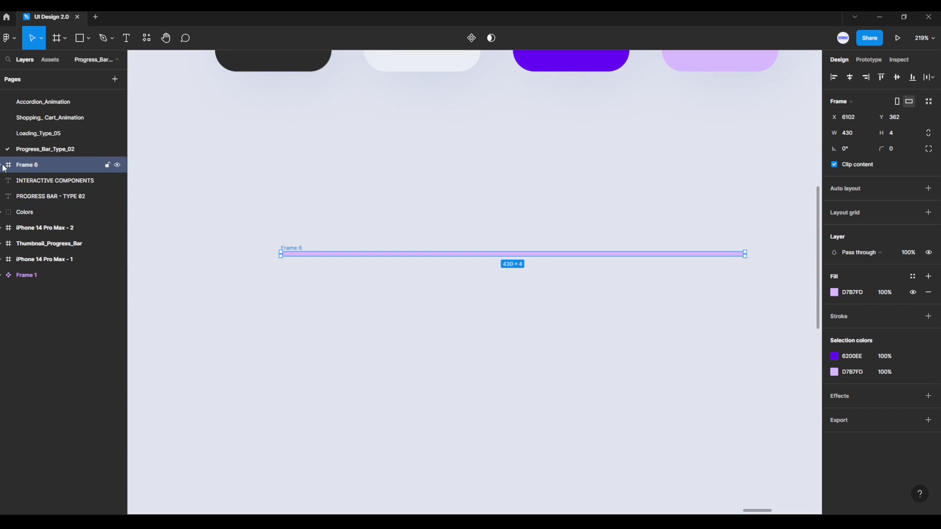
Step: Turn Frame 6, together with the dark purple rectangle inside it, into a component
{"action": "left_click", "coordinate": [281, 207]}
{"action": "left_click_drag", "start_coordinate": [196, 178], "coordinate": [776, 362]}
{"action": "left_click", "coordinate": [3, 166]}
{"action": "left_click", "coordinate": [33, 182]}
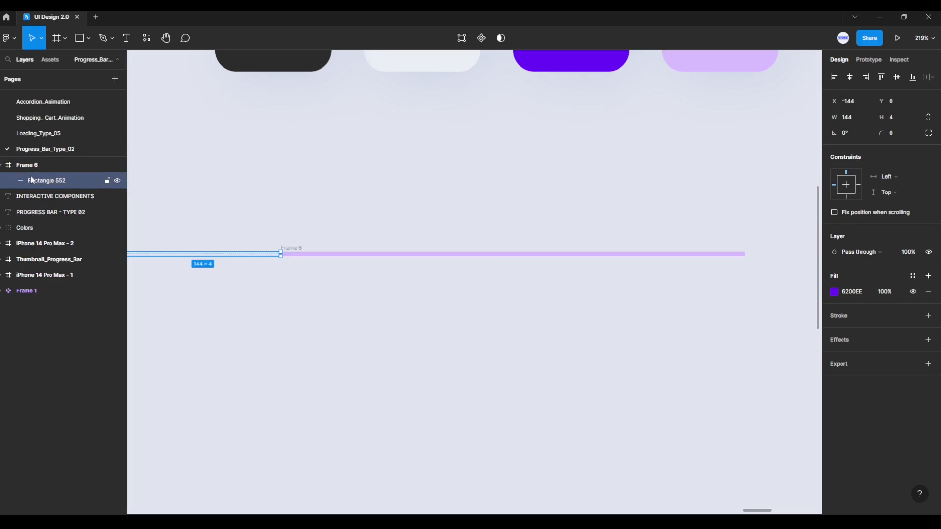
{"action": "left_click", "coordinate": [169, 195]}
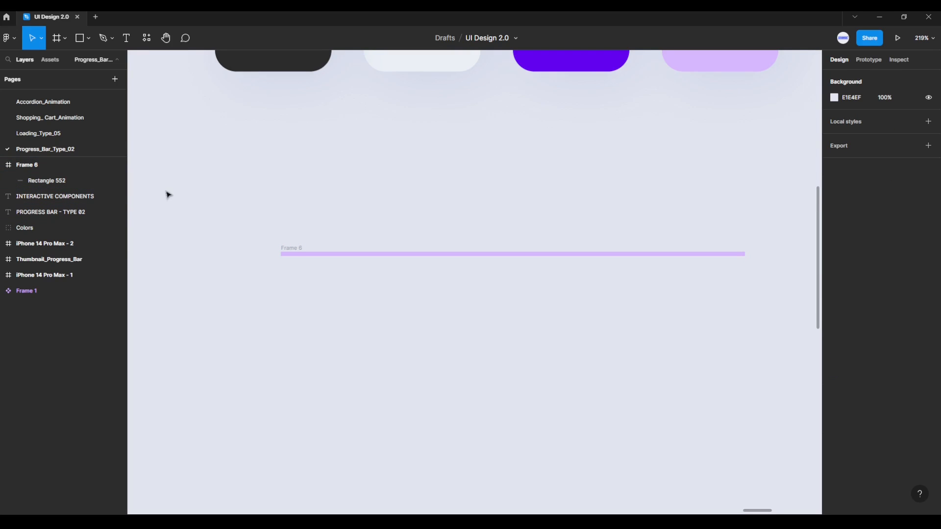
{"action": "scroll", "coordinate": [166, 191], "scroll_direction": "down", "scroll_amount": 1}
{"action": "left_click_drag", "start_coordinate": [183, 199], "coordinate": [716, 326]}
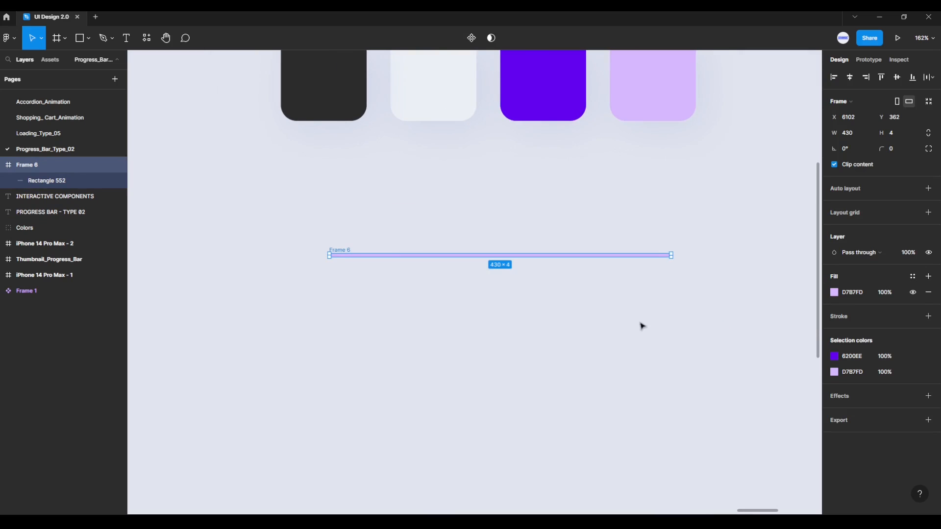
{"action": "left_click", "coordinate": [471, 39]}
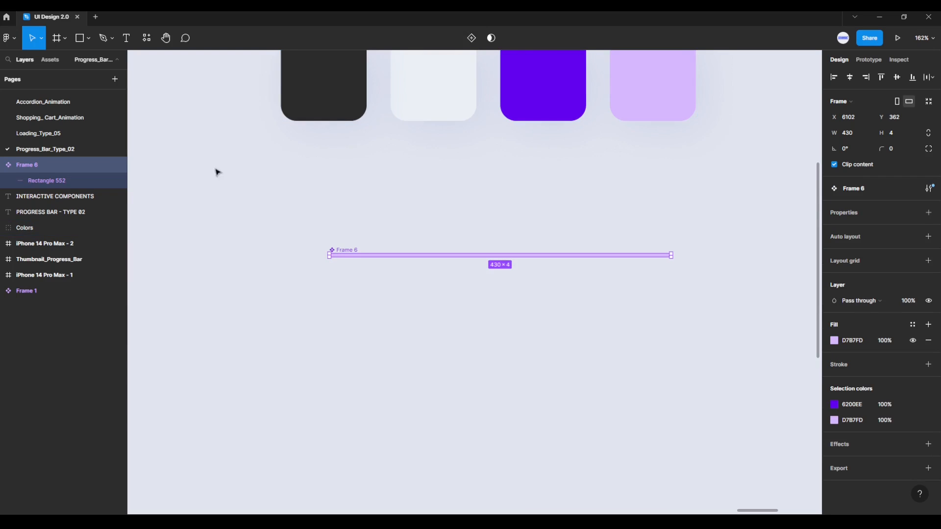
Step: Add a variant property to the Frame 6 component and create a second variant below the default one
{"action": "left_click", "coordinate": [4, 163]}
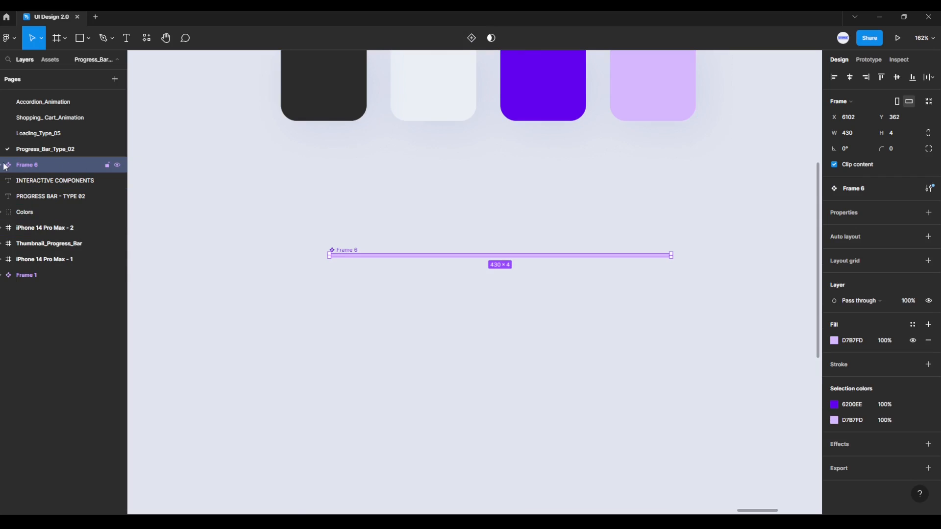
{"action": "left_click", "coordinate": [4, 165]}
{"action": "left_click", "coordinate": [25, 181]}
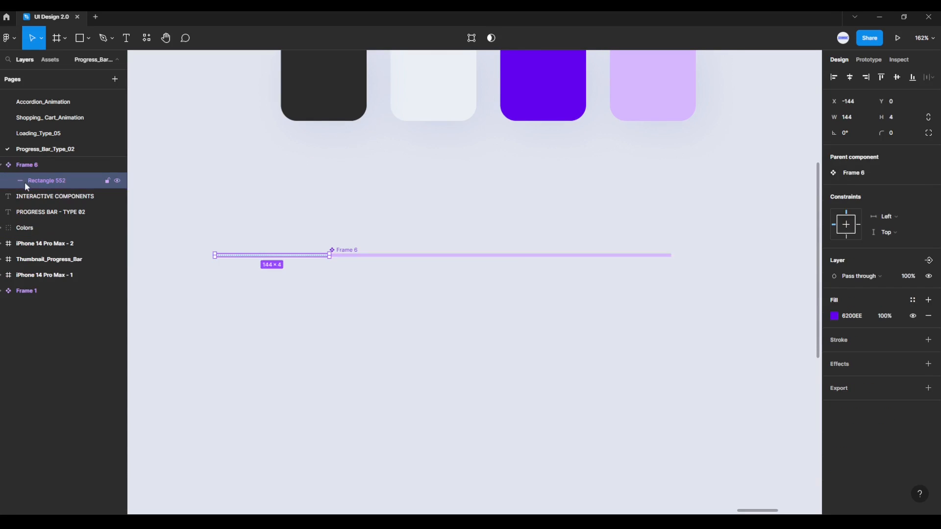
{"action": "left_click", "coordinate": [24, 165]}
{"action": "left_click", "coordinate": [37, 180]}
{"action": "left_click", "coordinate": [18, 164]}
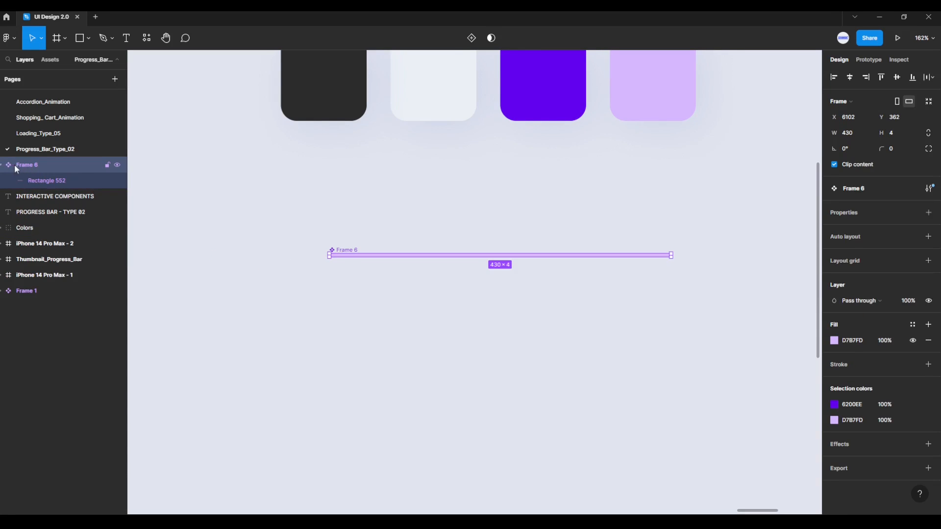
{"action": "left_click", "coordinate": [4, 167]}
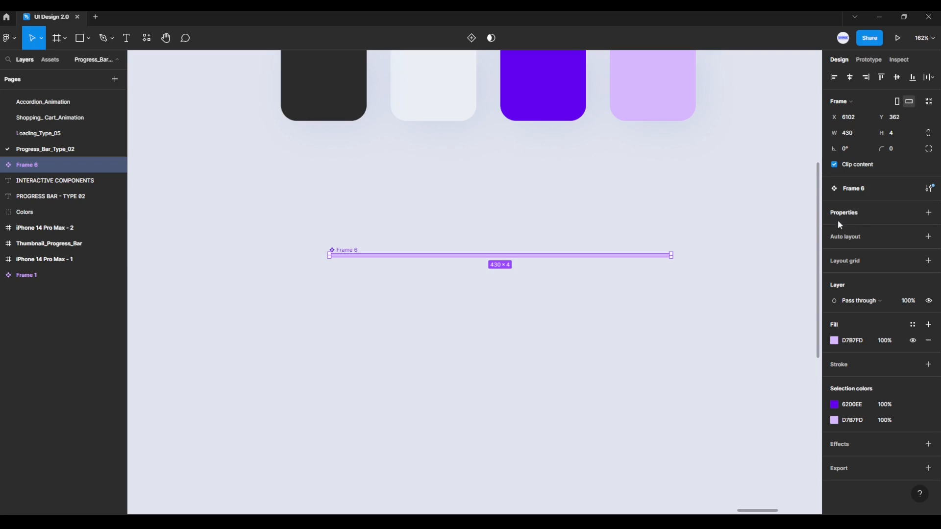
{"action": "left_click", "coordinate": [930, 214]}
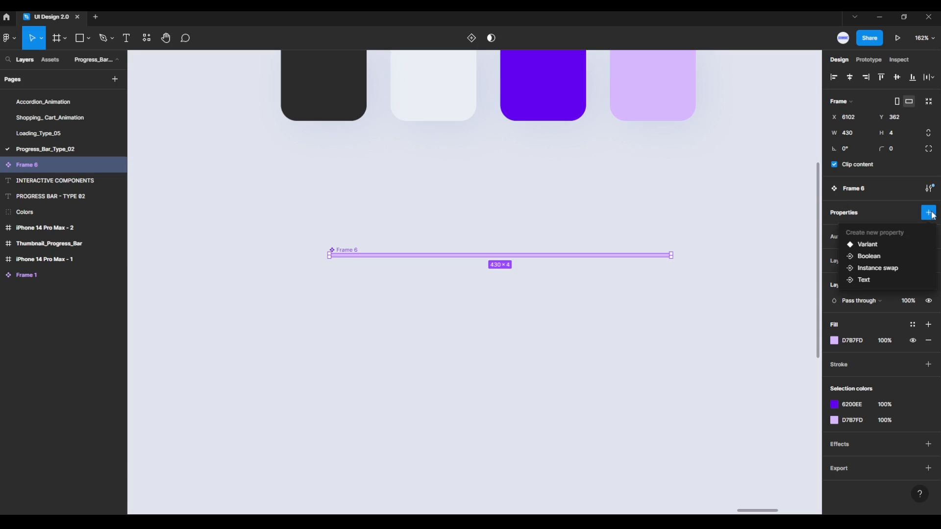
{"action": "left_click", "coordinate": [871, 250]}
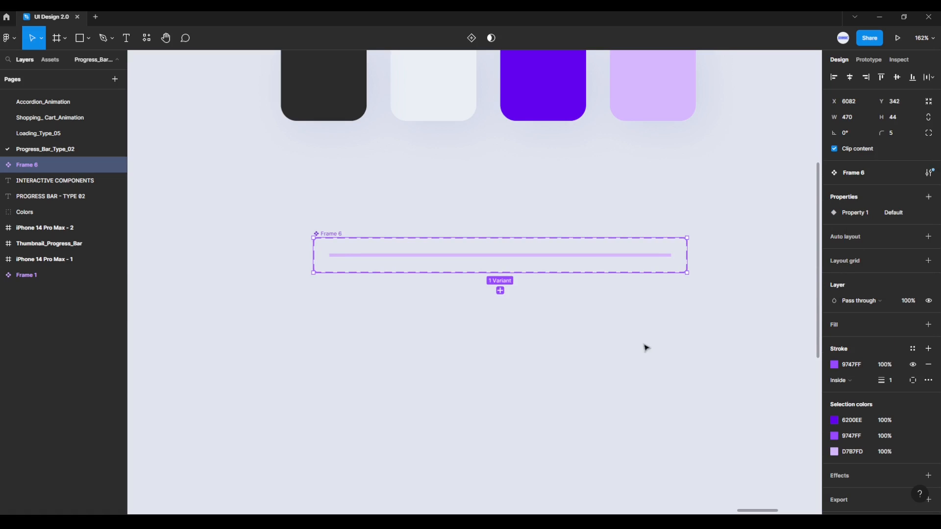
{"action": "left_click", "coordinate": [500, 291]}
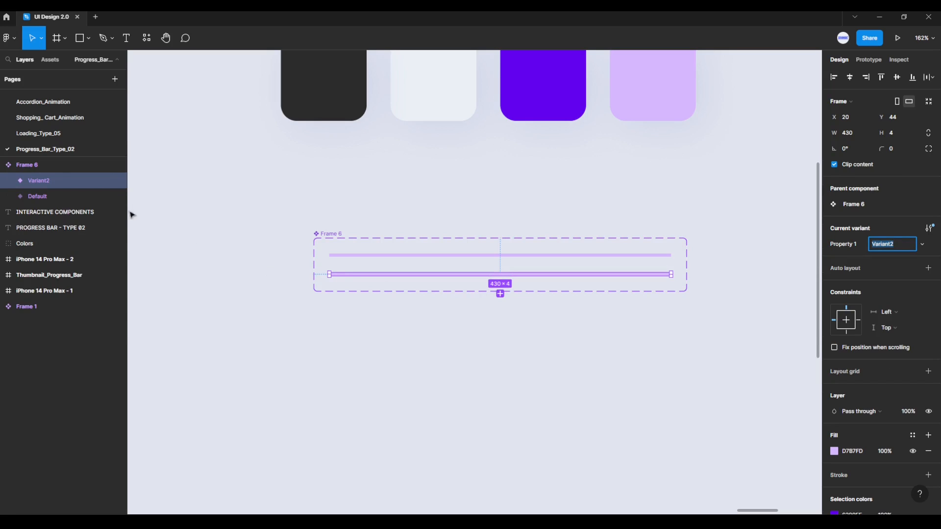
Step: Move the dark purple rectangle in Variant2 right to X 431, just outside the bar's right edge
{"action": "left_click", "coordinate": [9, 181]}
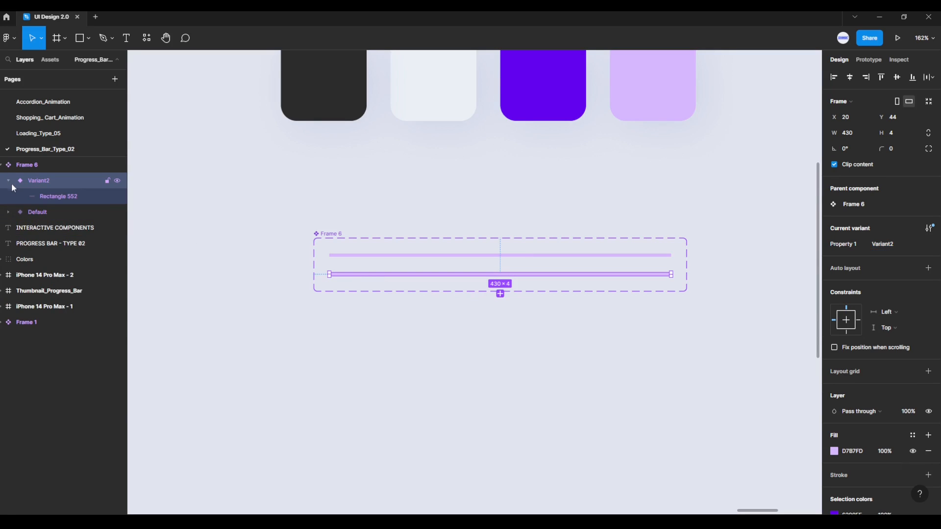
{"action": "left_click", "coordinate": [44, 194]}
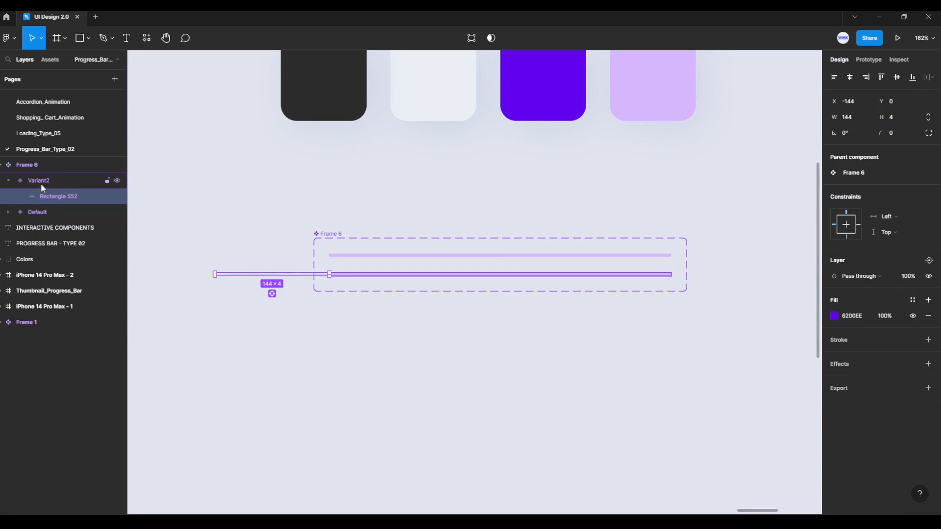
{"action": "left_click", "coordinate": [28, 183]}
{"action": "left_click", "coordinate": [54, 195]}
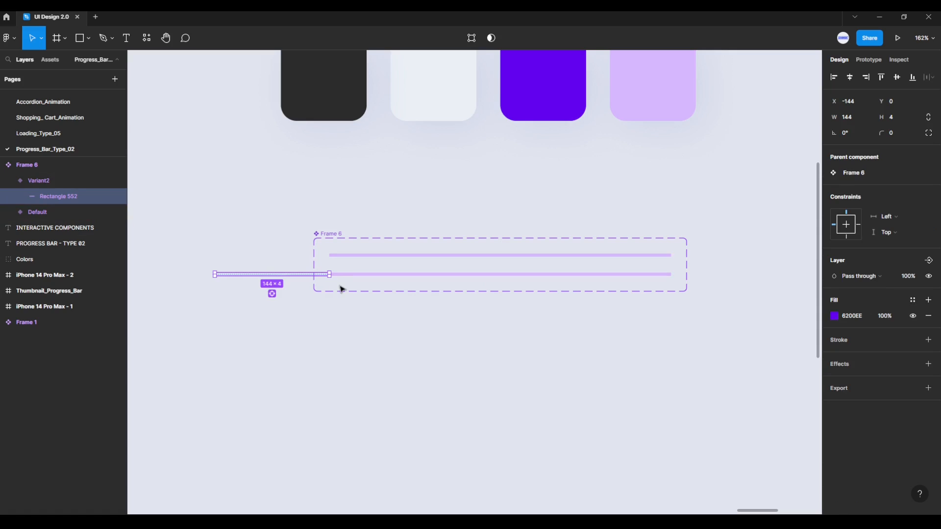
{"action": "key", "text": "shift+Right"}
{"action": "key", "text": "shift+Right"}
{"action": "key", "text": "shift+Right"}
{"action": "key", "text": "shift+Right"}
{"action": "key", "text": "shift+Right"}
{"action": "key", "text": "shift+Right"}
{"action": "key", "text": "shift+Right"}
{"action": "key", "text": "shift+Right"}
{"action": "key", "text": "shift+Right"}
{"action": "key", "text": "shift+Right"}
{"action": "key", "text": "shift+Right"}
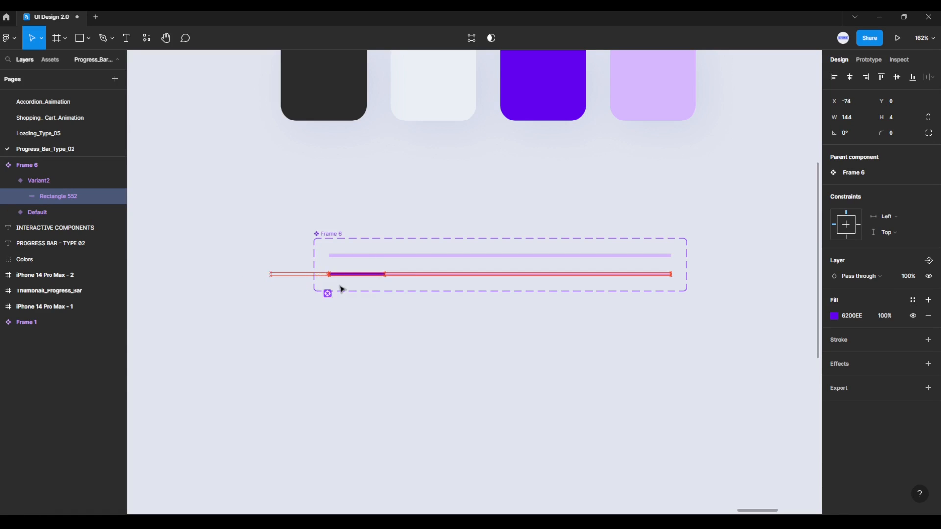
{"action": "key", "text": "shift+Right"}
{"action": "key", "text": "shift+Right"}
{"action": "key", "text": "shift+Right"}
{"action": "key", "text": "shift+Right"}
{"action": "key", "text": "shift+Right"}
{"action": "key", "text": "shift+Right"}
{"action": "key", "text": "shift+Right"}
{"action": "key", "text": "shift+Right"}
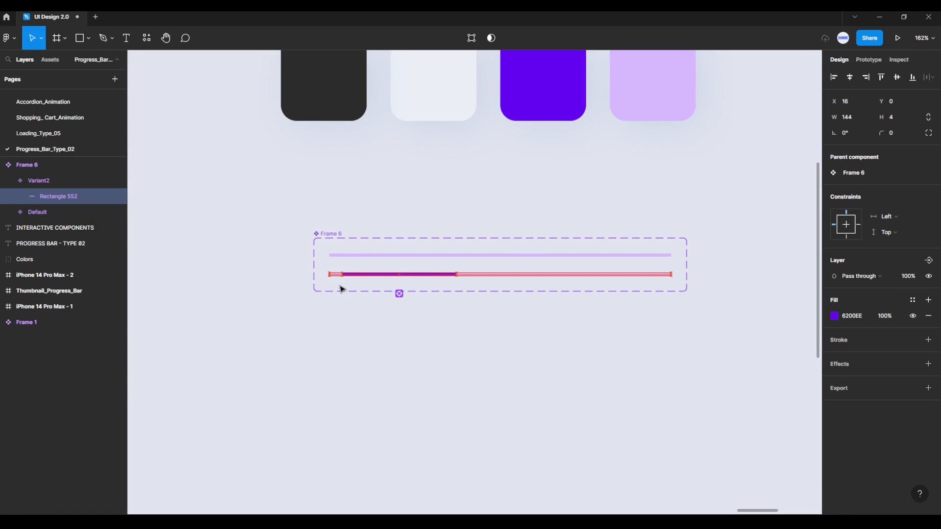
{"action": "key", "text": "shift+Right"}
{"action": "key", "text": "shift+Right"}
{"action": "key", "text": "shift+Right"}
{"action": "key", "text": "shift+Right"}
{"action": "key", "text": "shift+Right"}
{"action": "key", "text": "shift+Right"}
{"action": "key", "text": "shift+Right"}
{"action": "key", "text": "shift+Right"}
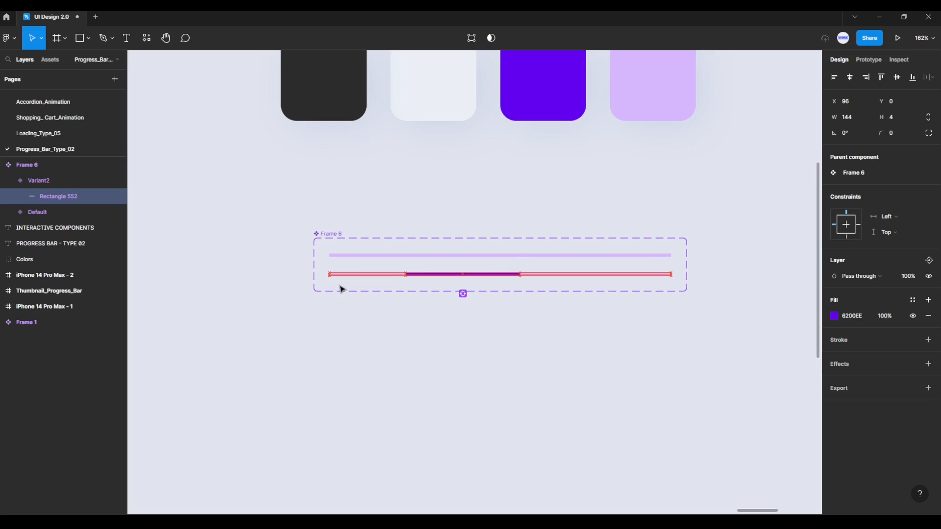
{"action": "key", "text": "shift+Right"}
{"action": "key", "text": "shift+Right"}
{"action": "key", "text": "shift+Right"}
{"action": "key", "text": "shift+Right"}
{"action": "key", "text": "shift+Right"}
{"action": "key", "text": "shift+Right"}
{"action": "key", "text": "shift+Right"}
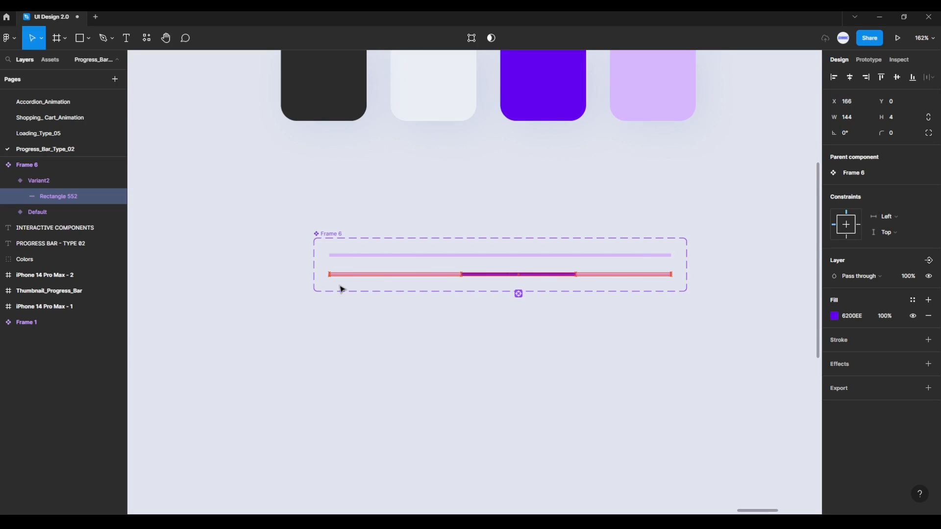
{"action": "key", "text": "shift+Right"}
{"action": "key", "text": "shift+Right"}
{"action": "key", "text": "shift+Right"}
{"action": "key", "text": "shift+Right"}
{"action": "key", "text": "shift+Right"}
{"action": "key", "text": "shift+Right"}
{"action": "key", "text": "shift+Right"}
{"action": "key", "text": "shift+Right"}
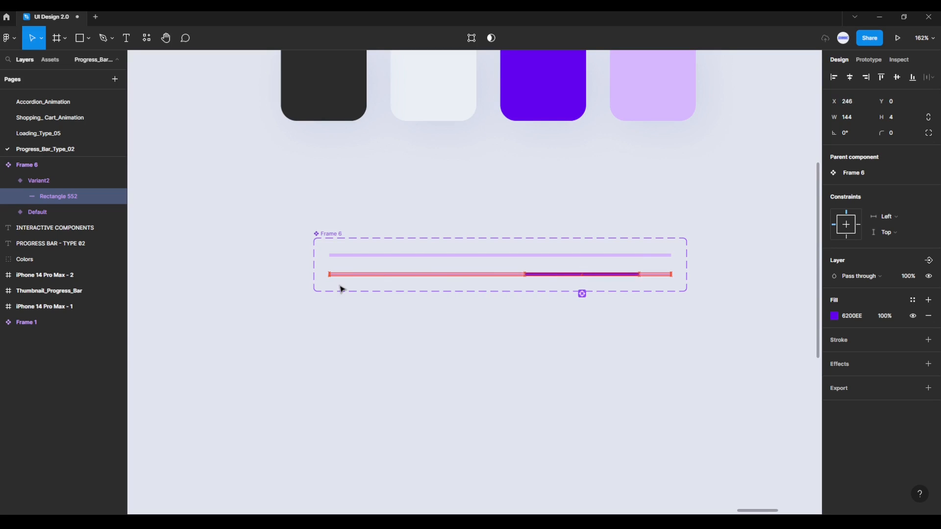
{"action": "key", "text": "shift+Right"}
{"action": "key", "text": "shift+Right"}
{"action": "key", "text": "shift+Right"}
{"action": "key", "text": "shift+Right"}
{"action": "key", "text": "shift+Right"}
{"action": "key", "text": "shift+Right"}
{"action": "key", "text": "shift+Right"}
{"action": "key", "text": "shift+Right"}
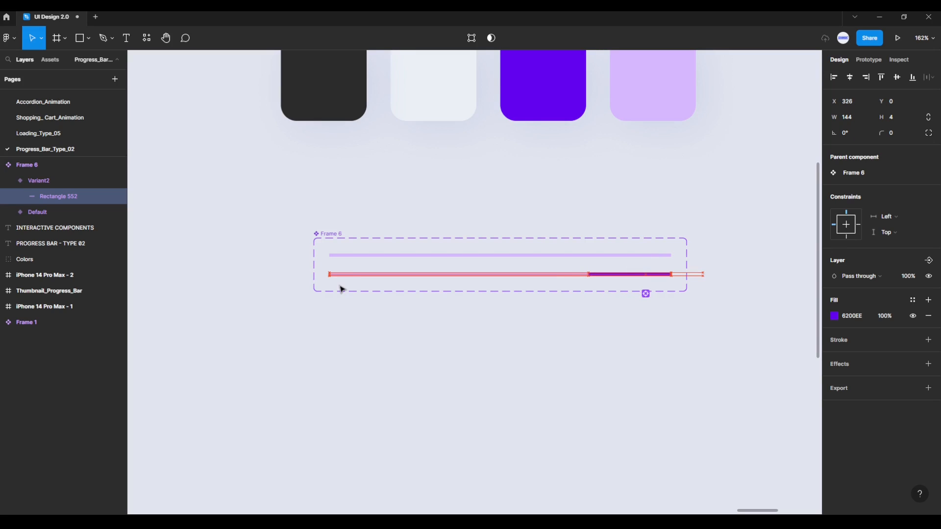
{"action": "key", "text": "shift+Right"}
{"action": "key", "text": "shift+Right"}
{"action": "key", "text": "shift+Right"}
{"action": "key", "text": "shift+Right"}
{"action": "key", "text": "shift+Right"}
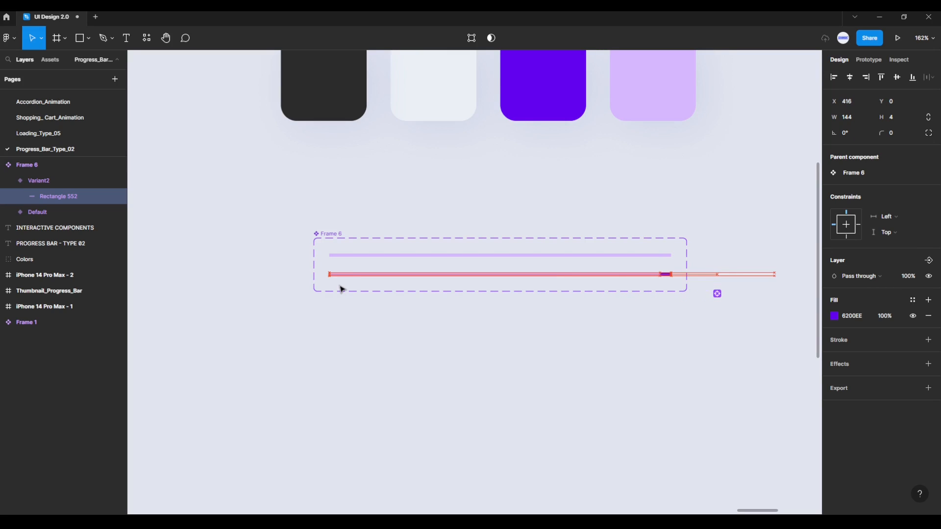
{"action": "key", "text": "Left"}
{"action": "key", "text": "Left"}
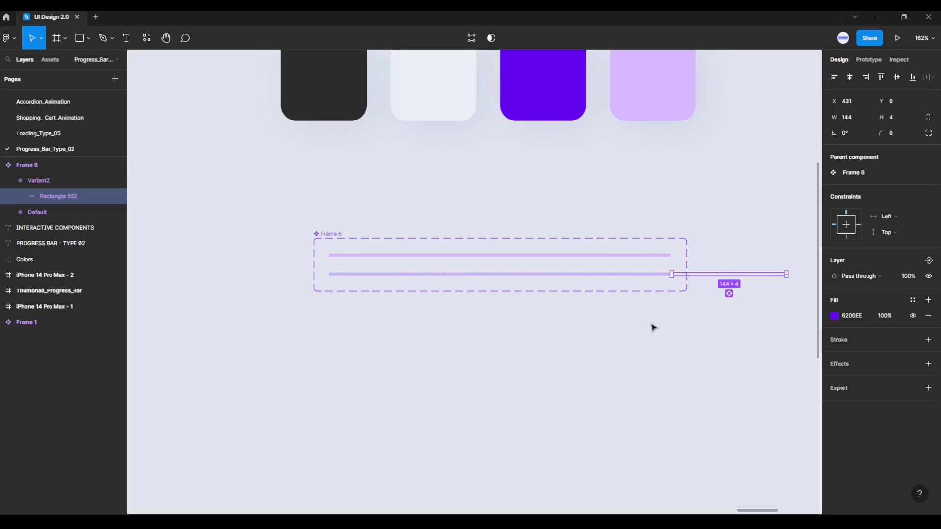
{"action": "left_click", "coordinate": [686, 319]}
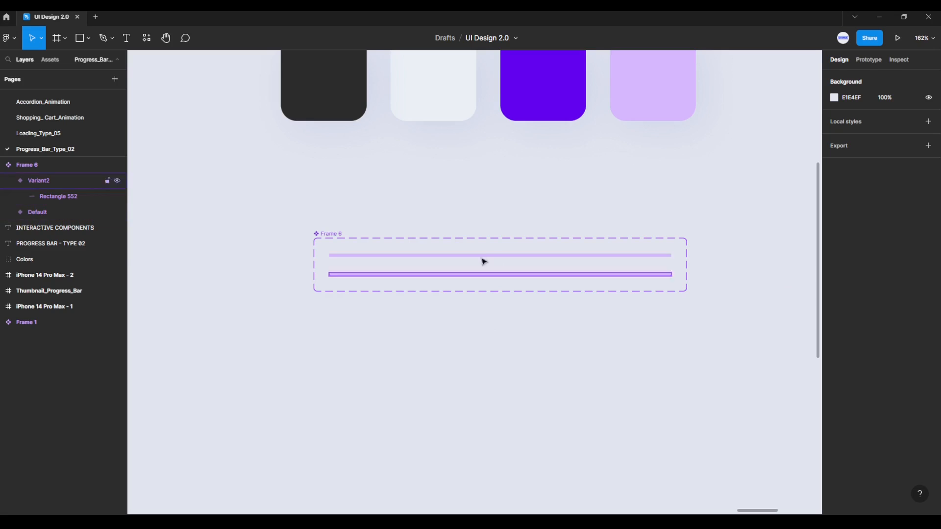
Step: Compare the start and end positions of the dark purple rectangle in the Default and Variant2 variants
{"action": "left_click", "coordinate": [9, 180]}
{"action": "left_click", "coordinate": [39, 195]}
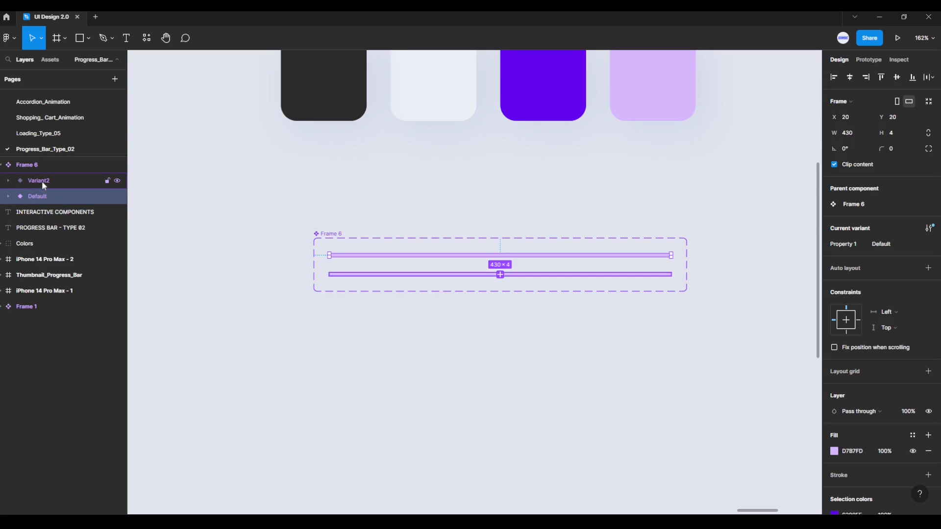
{"action": "left_click", "coordinate": [42, 181]}
{"action": "left_click", "coordinate": [47, 197]}
{"action": "left_click", "coordinate": [44, 180]}
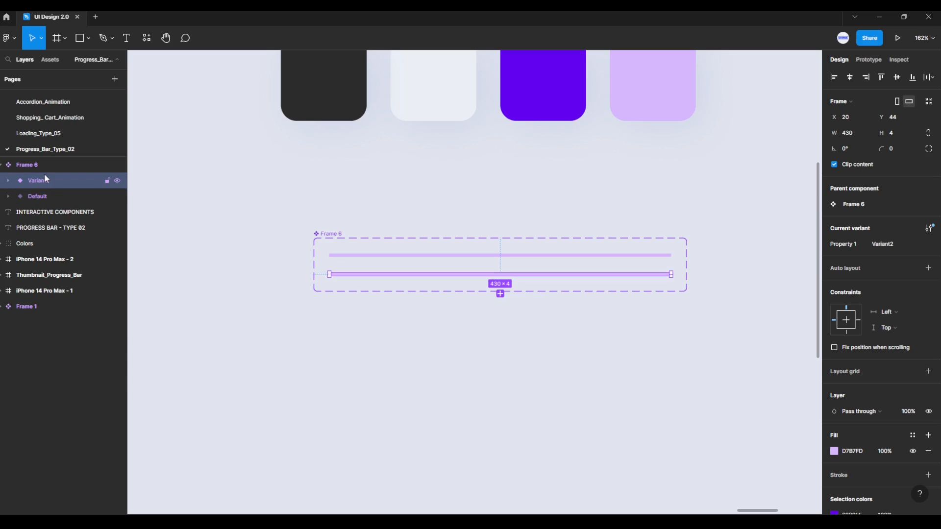
{"action": "left_click", "coordinate": [9, 181]}
{"action": "left_click", "coordinate": [38, 198]}
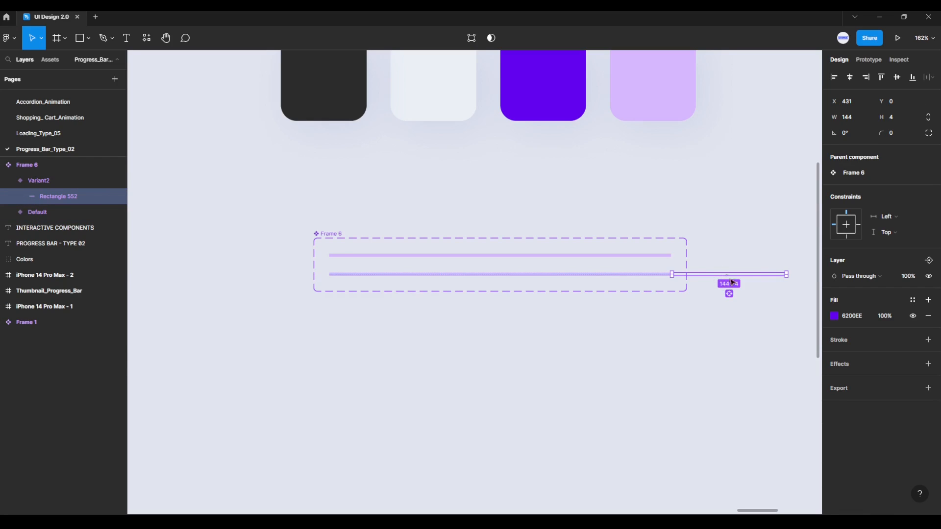
{"action": "left_click", "coordinate": [69, 213]}
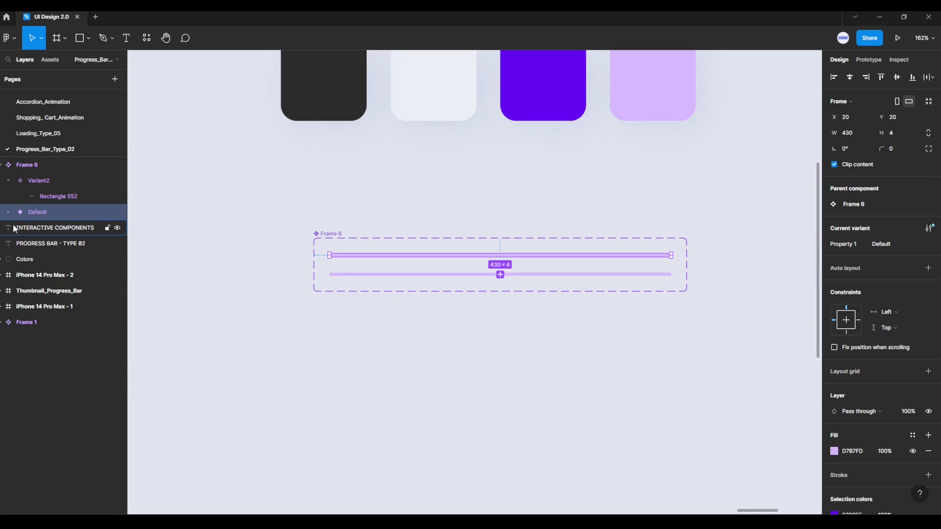
{"action": "left_click", "coordinate": [9, 212]}
{"action": "left_click", "coordinate": [49, 227]}
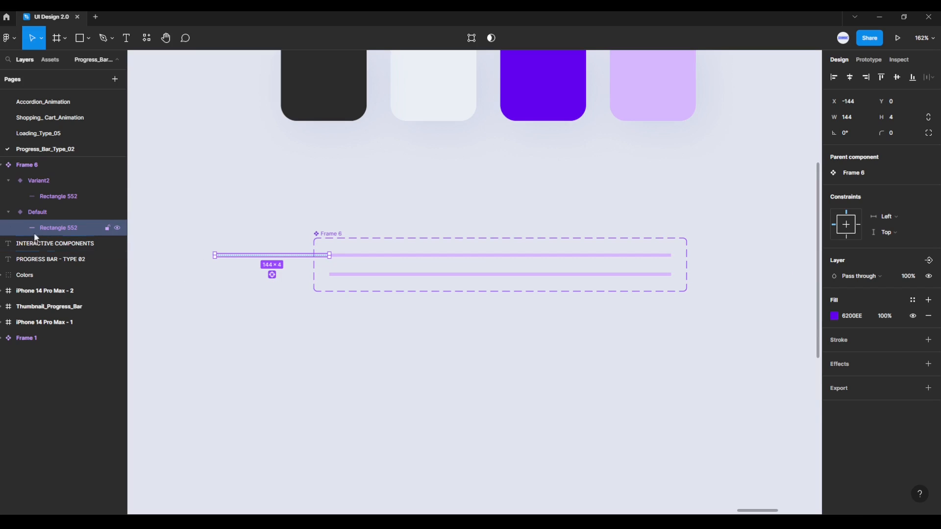
{"action": "left_click", "coordinate": [8, 211]}
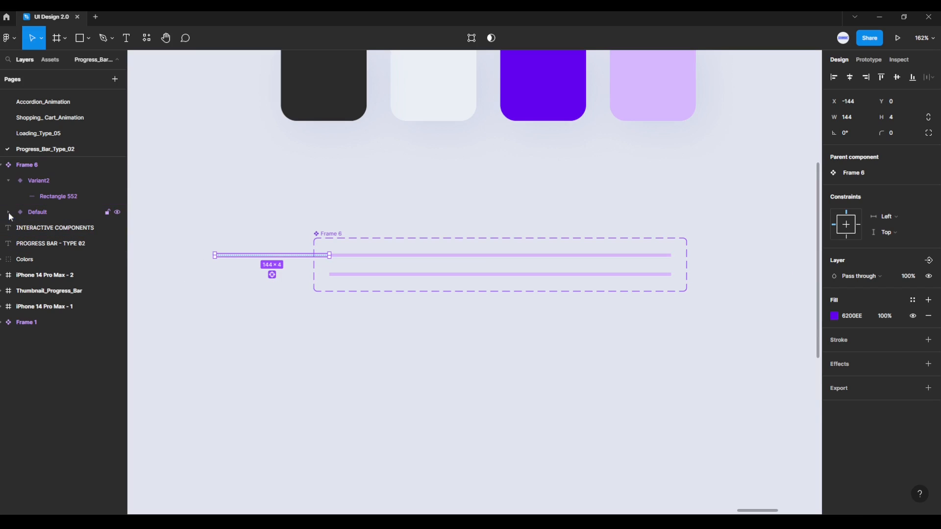
{"action": "left_click", "coordinate": [9, 180]}
{"action": "left_click", "coordinate": [42, 196]}
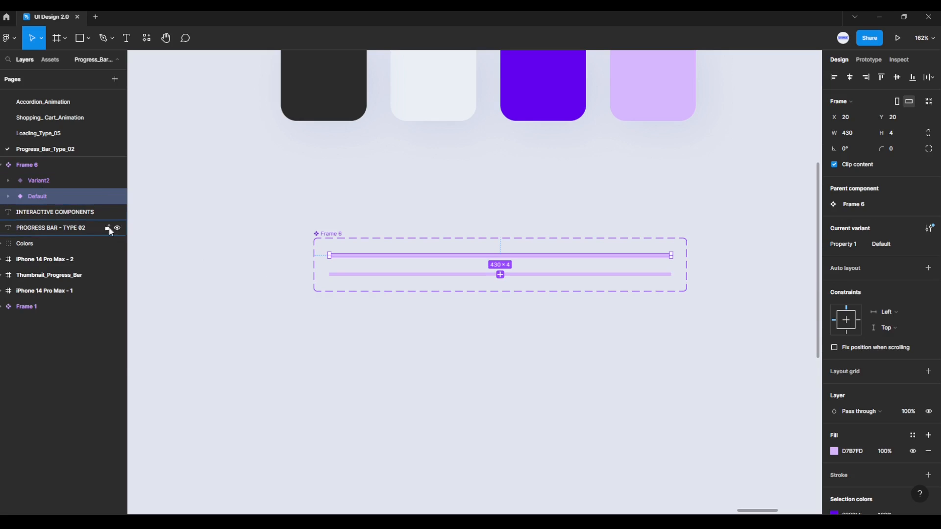
Step: Clear the selection and switch from design to prototype settings with both Frame 6 variants in view
{"action": "scroll", "coordinate": [537, 340], "scroll_direction": "up", "scroll_amount": 5}
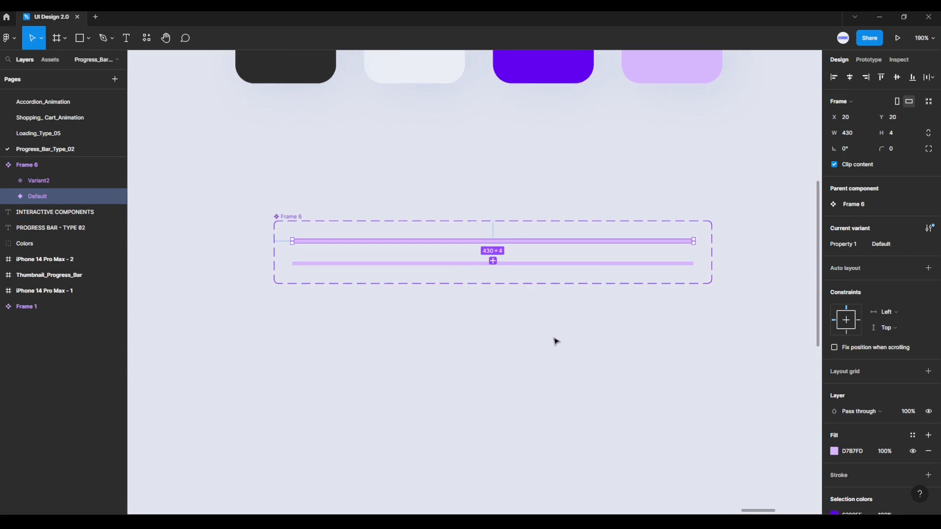
{"action": "scroll", "coordinate": [550, 355], "scroll_direction": "down", "scroll_amount": 2}
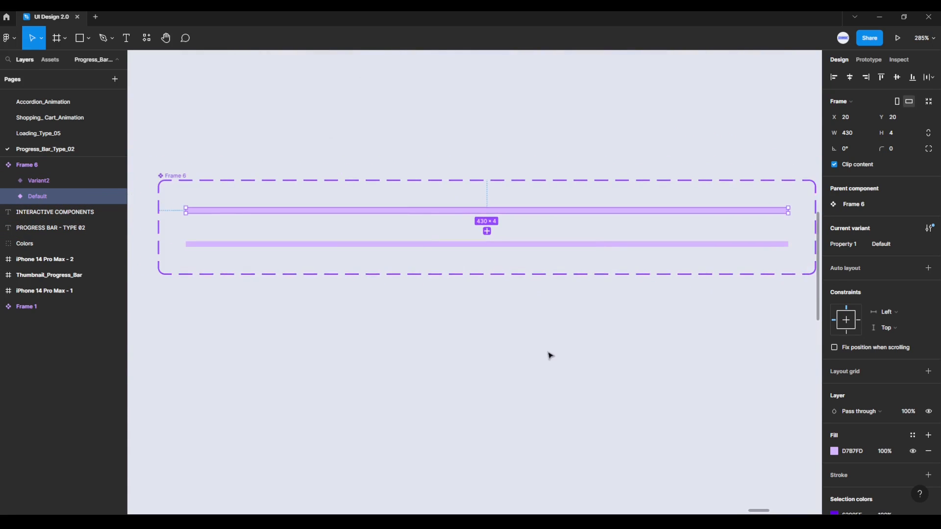
{"action": "left_click_drag", "start_coordinate": [550, 355], "coordinate": [523, 356]}
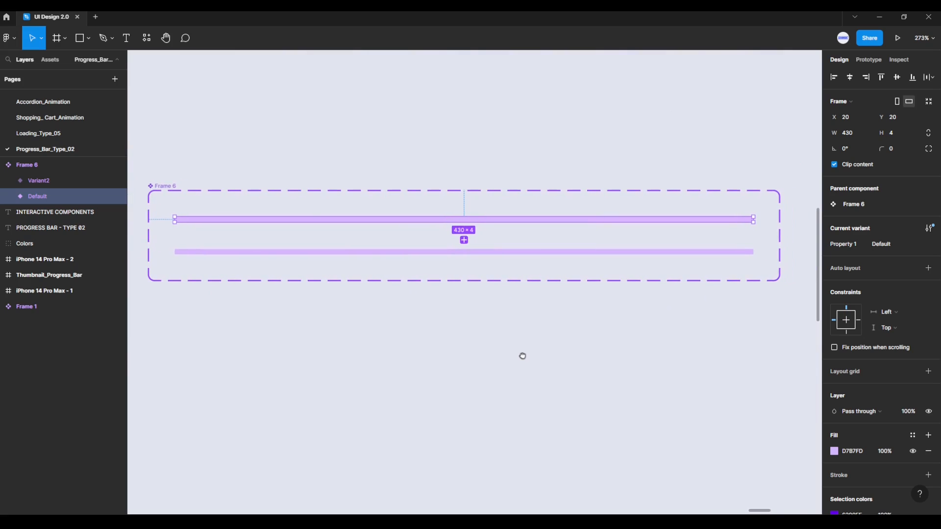
{"action": "left_click", "coordinate": [492, 374]}
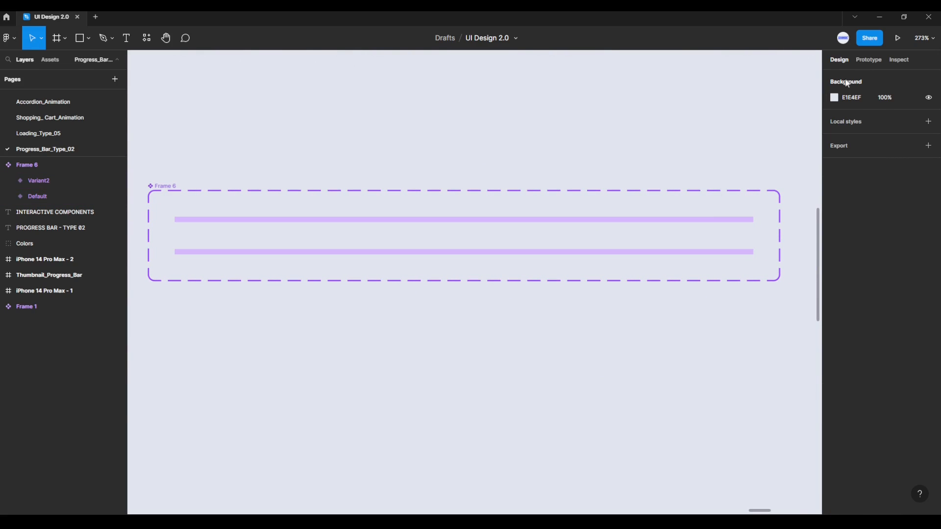
{"action": "left_click", "coordinate": [870, 62]}
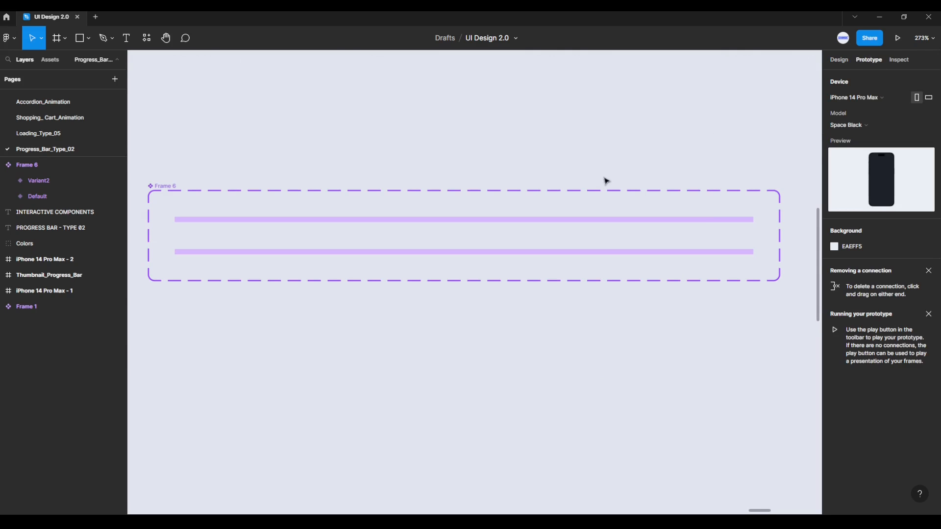
Step: Connect the Default variant to Variant2 with a Change to interaction triggered after a 1 ms delay
{"action": "left_click", "coordinate": [584, 220]}
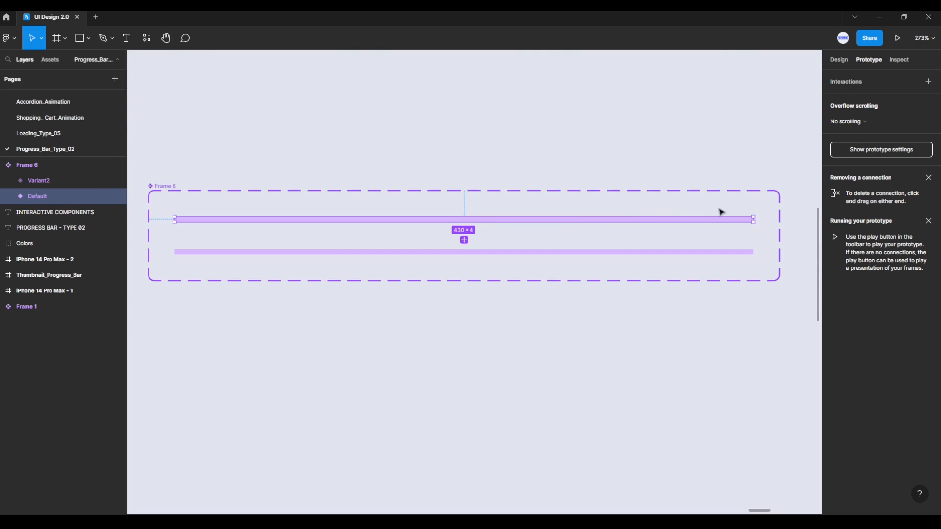
{"action": "left_click_drag", "start_coordinate": [759, 226], "coordinate": [726, 256]}
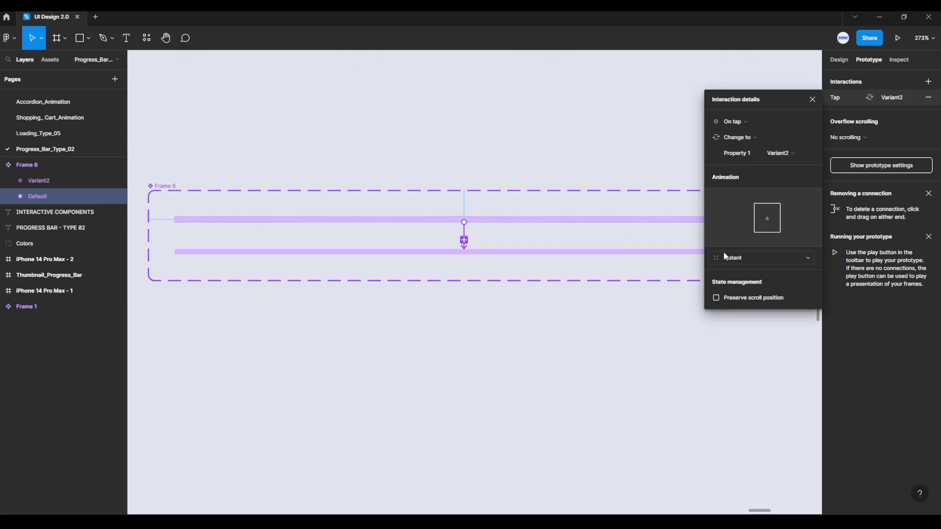
{"action": "left_click", "coordinate": [760, 123]}
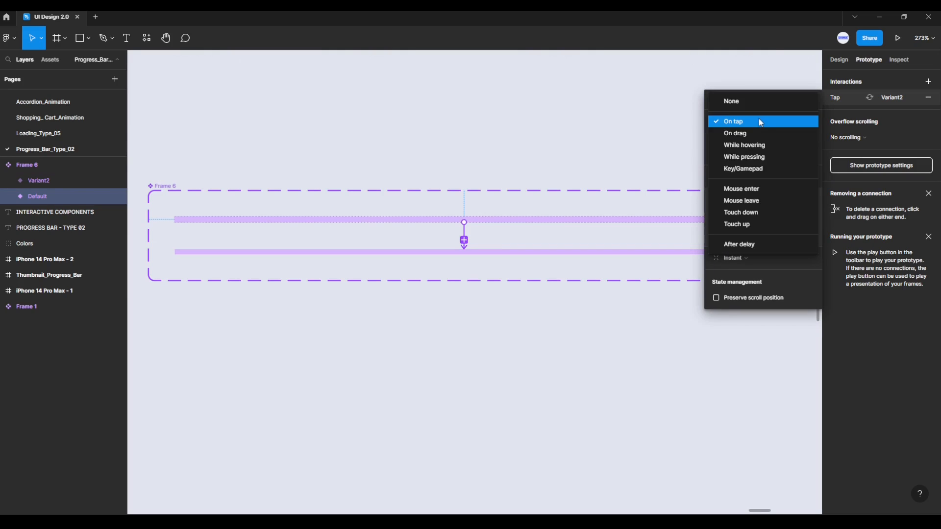
{"action": "left_click", "coordinate": [742, 247]}
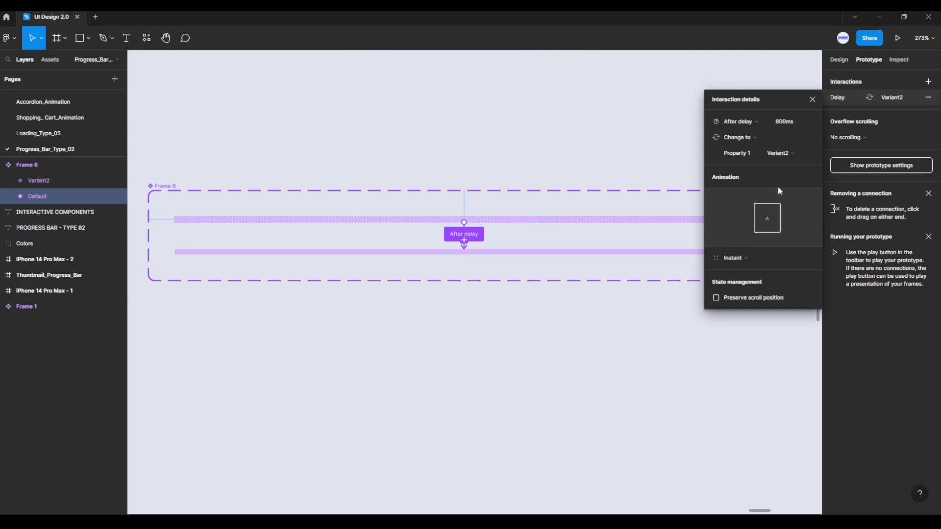
{"action": "type", "text": "1"}
{"action": "key", "text": "Return"}
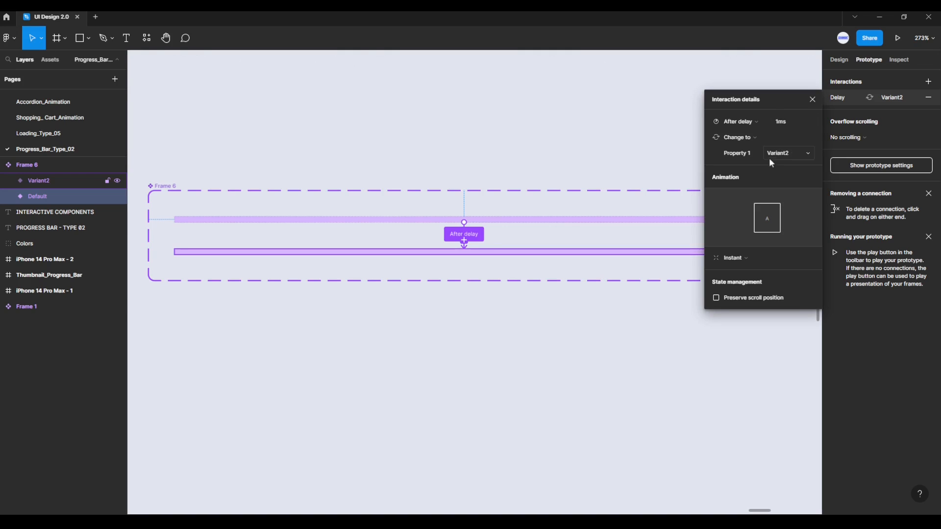
Step: Set the Default-to-Variant2 interaction to Smart animate with Ease in and out over 1000 ms
{"action": "left_click", "coordinate": [743, 257]}
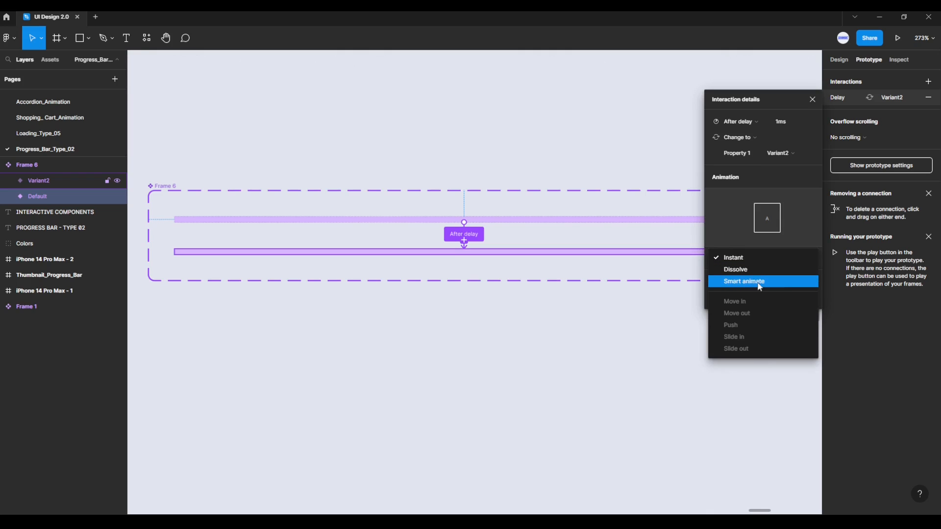
{"action": "left_click", "coordinate": [742, 282]}
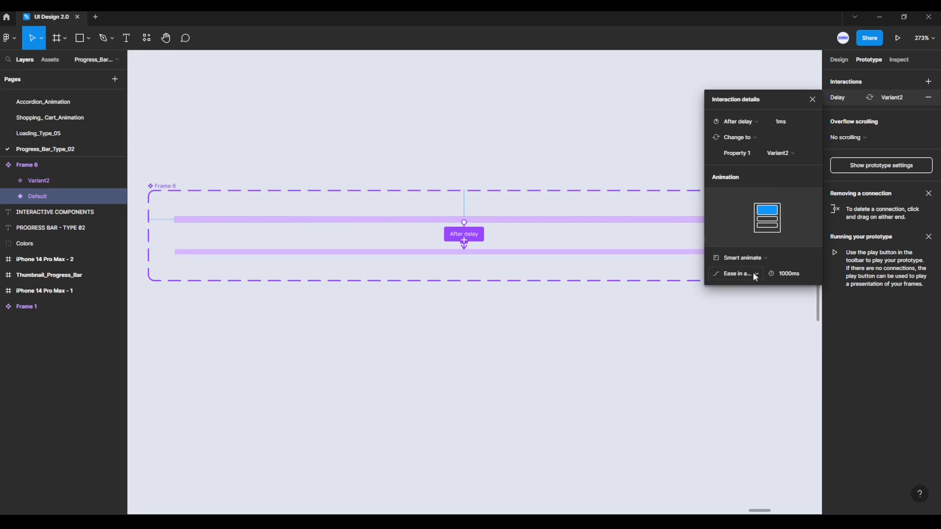
{"action": "left_click", "coordinate": [753, 273]}
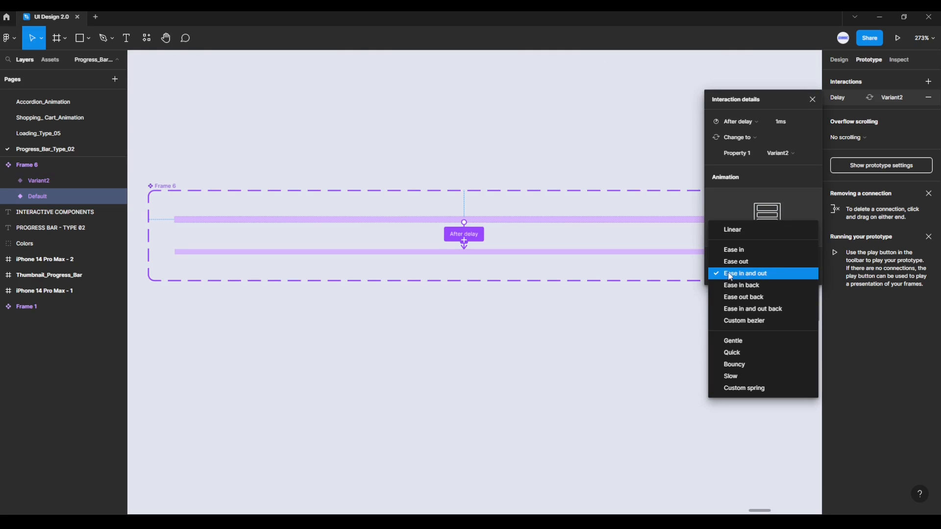
{"action": "left_click", "coordinate": [757, 276]}
{"action": "left_click", "coordinate": [804, 277]}
{"action": "type", "text": "1000ms"}
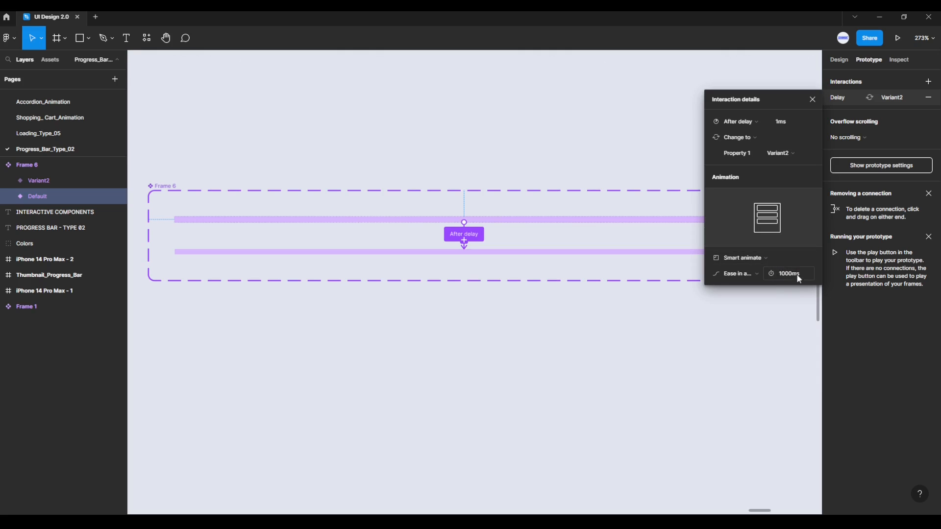
{"action": "left_click", "coordinate": [784, 319]}
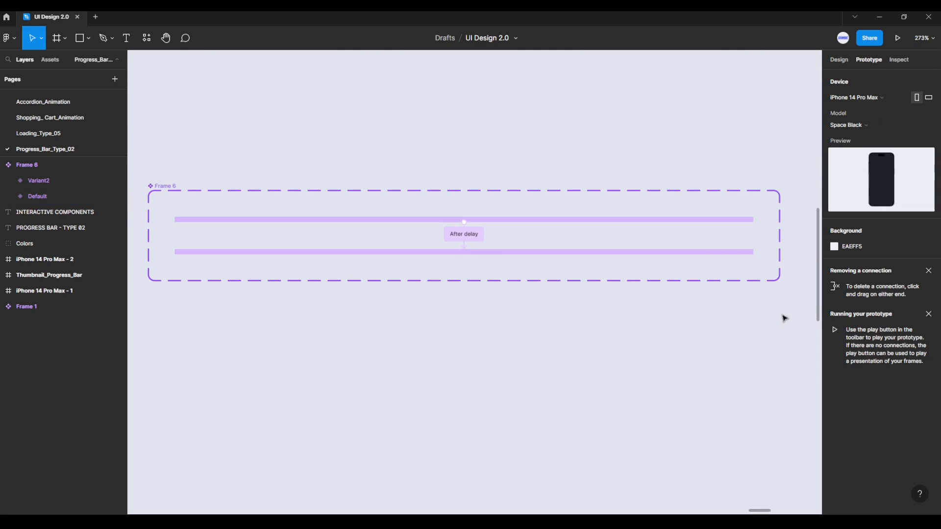
Step: Connect Variant2 back to the Default variant with a Change to interaction triggered after a 1 ms delay
{"action": "left_click", "coordinate": [687, 253]}
{"action": "left_click_drag", "start_coordinate": [753, 252], "coordinate": [713, 220]}
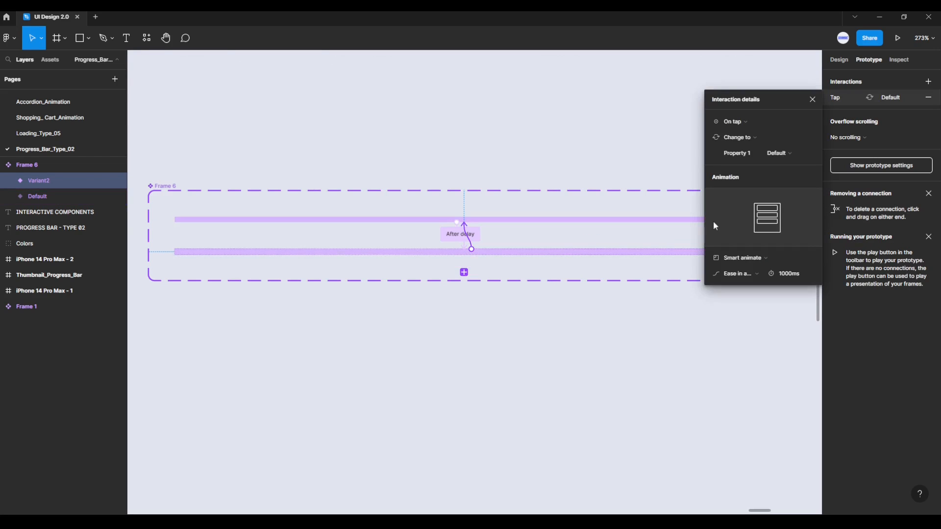
{"action": "left_click", "coordinate": [740, 121]}
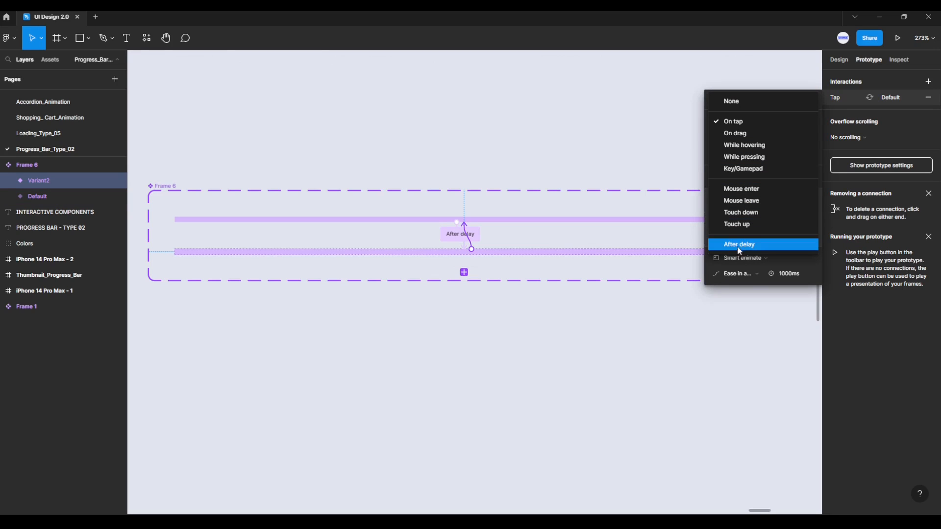
{"action": "left_click", "coordinate": [753, 248]}
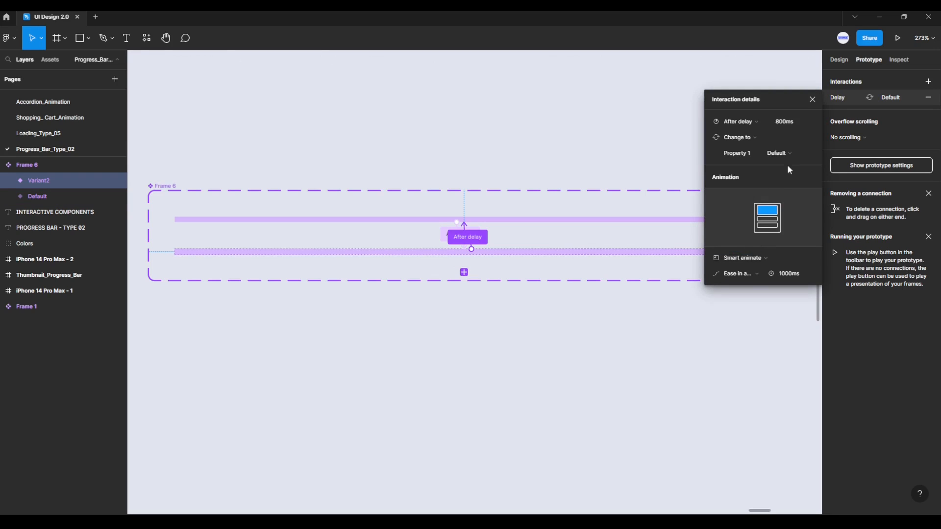
{"action": "type", "text": "1"}
{"action": "key", "text": "Return"}
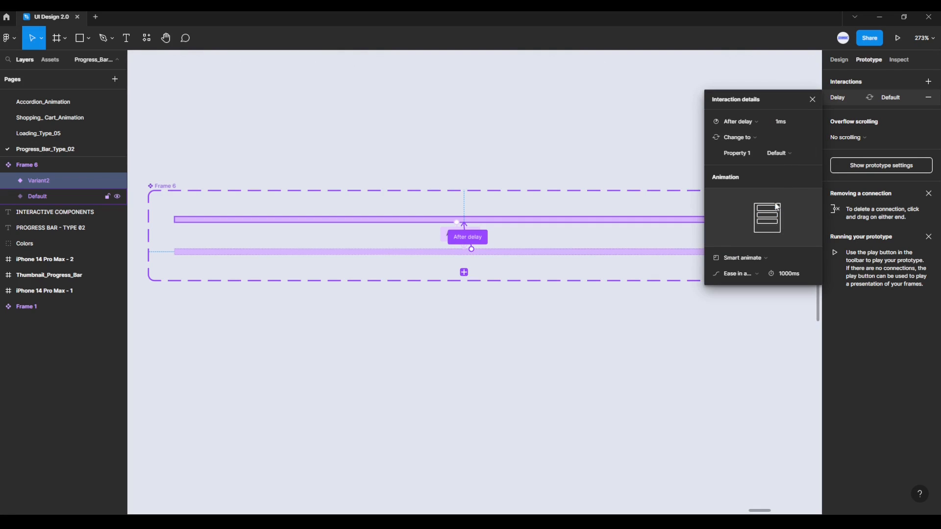
Step: Set the animation of the Variant2-to-Default interaction to Instant and close the interaction details
{"action": "left_click", "coordinate": [761, 260]}
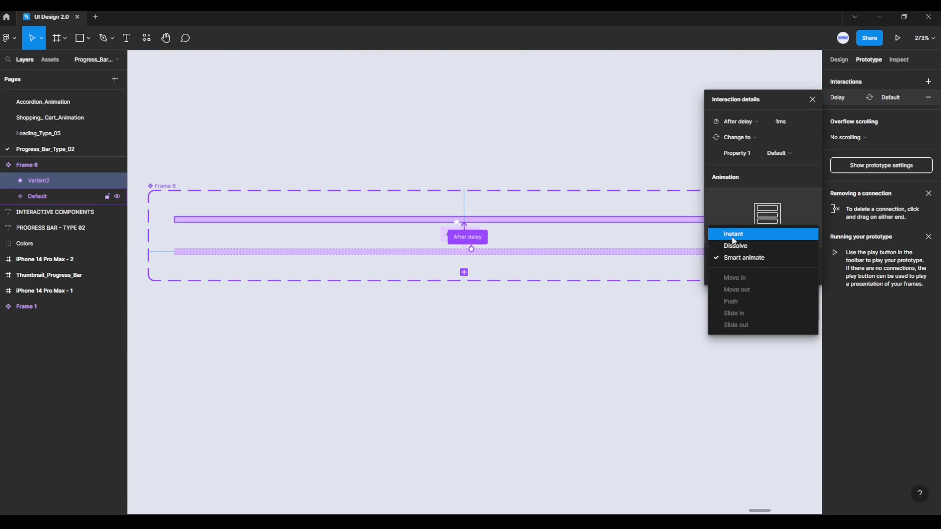
{"action": "left_click", "coordinate": [734, 237]}
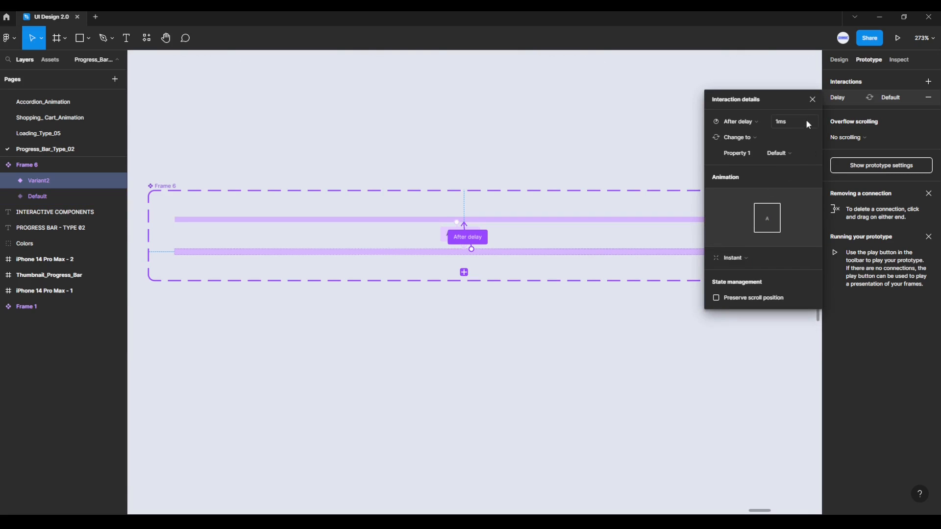
{"action": "left_click", "coordinate": [812, 100]}
Step: Return to the design settings and copy the Default variant of the Frame 6 component
{"action": "left_click", "coordinate": [837, 59]}
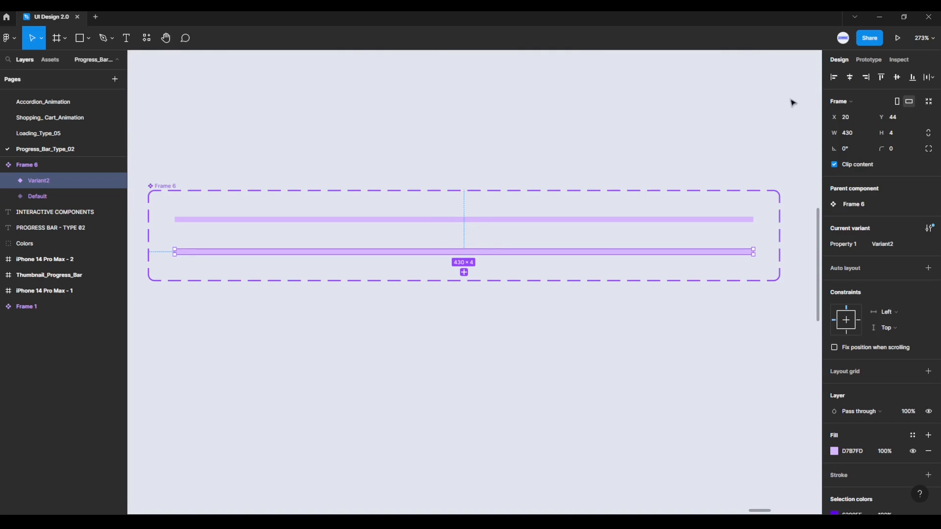
{"action": "left_click", "coordinate": [639, 220]}
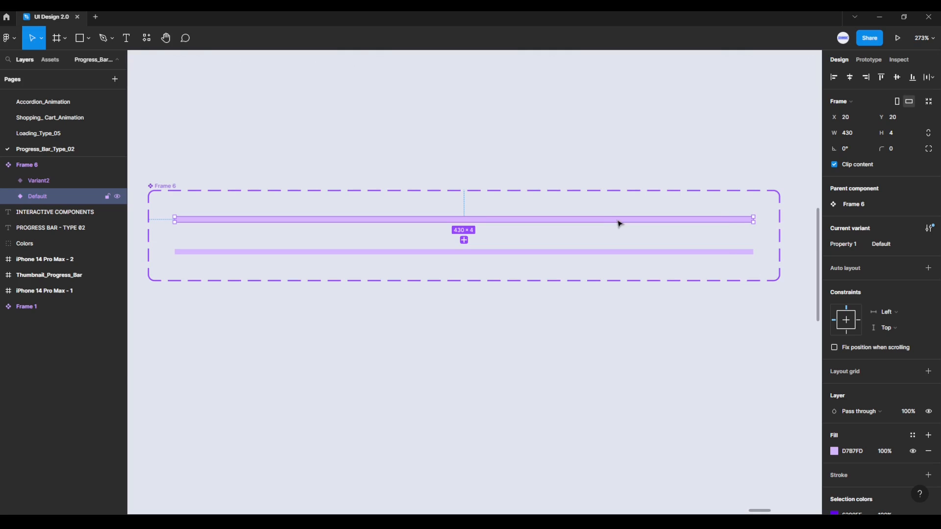
{"action": "right_click", "coordinate": [618, 224]}
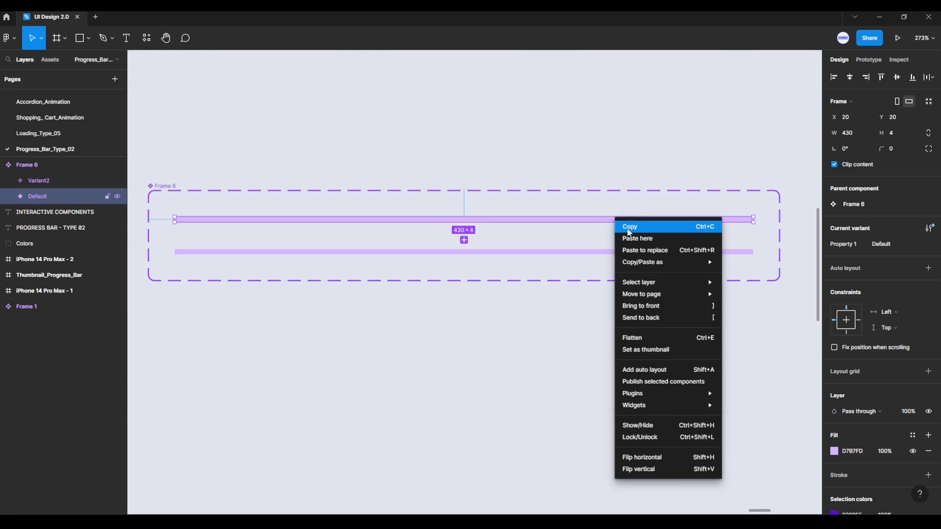
{"action": "left_click", "coordinate": [639, 228]}
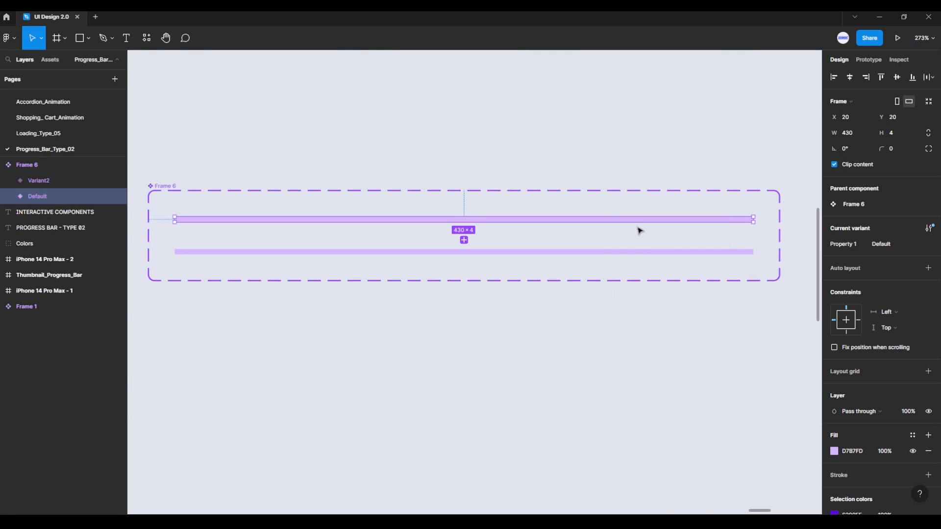
Step: Paste the copied progress bar as an instance into the iPhone 14 Pro Max - 2 frame
{"action": "left_click", "coordinate": [683, 332]}
{"action": "scroll", "coordinate": [684, 333], "scroll_direction": "down", "scroll_amount": 3}
{"action": "scroll", "coordinate": [685, 334], "scroll_direction": "down", "scroll_amount": 2}
{"action": "left_click_drag", "start_coordinate": [674, 335], "coordinate": [473, 308]}
{"action": "left_click_drag", "start_coordinate": [645, 320], "coordinate": [296, 204]}
{"action": "scroll", "coordinate": [315, 201], "scroll_direction": "down", "scroll_amount": 4}
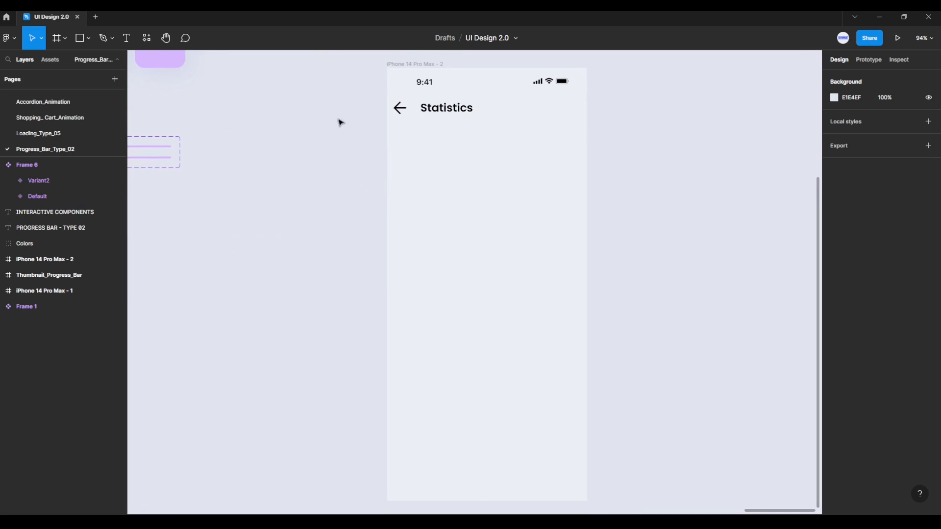
{"action": "left_click", "coordinate": [394, 66]}
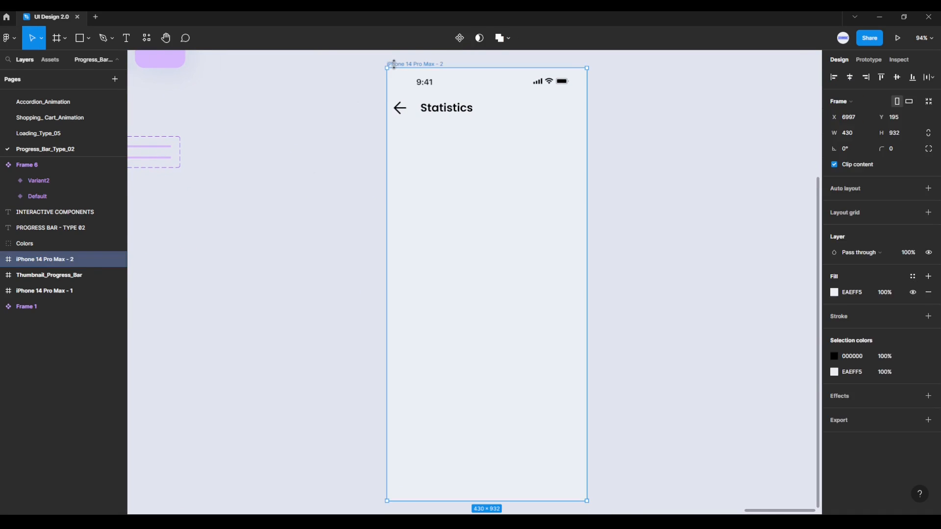
{"action": "right_click", "coordinate": [466, 220]}
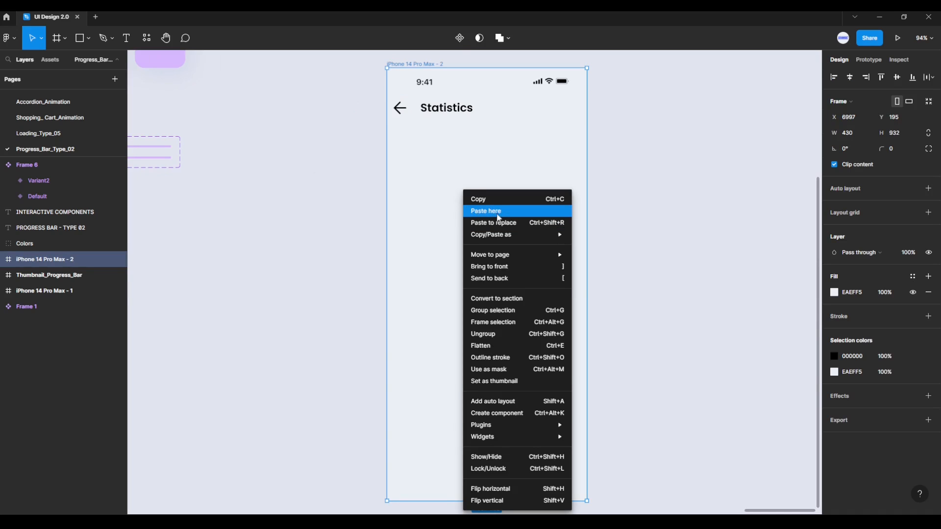
{"action": "left_click", "coordinate": [491, 217]}
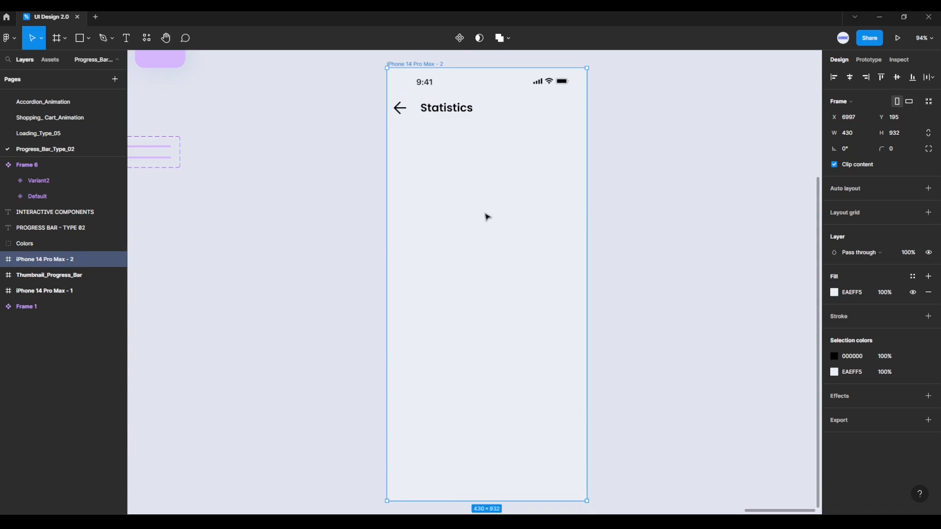
Step: Centre the pasted progress bar horizontally in the phone frame and move it up to Y 118, just beneath the Statistics header
{"action": "left_click", "coordinate": [850, 78]}
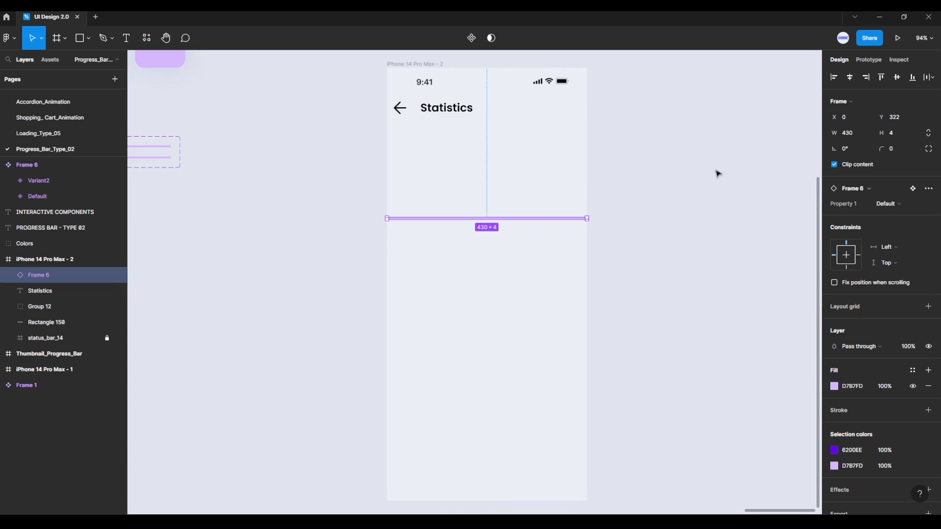
{"action": "left_click_drag", "start_coordinate": [545, 219], "coordinate": [528, 140]}
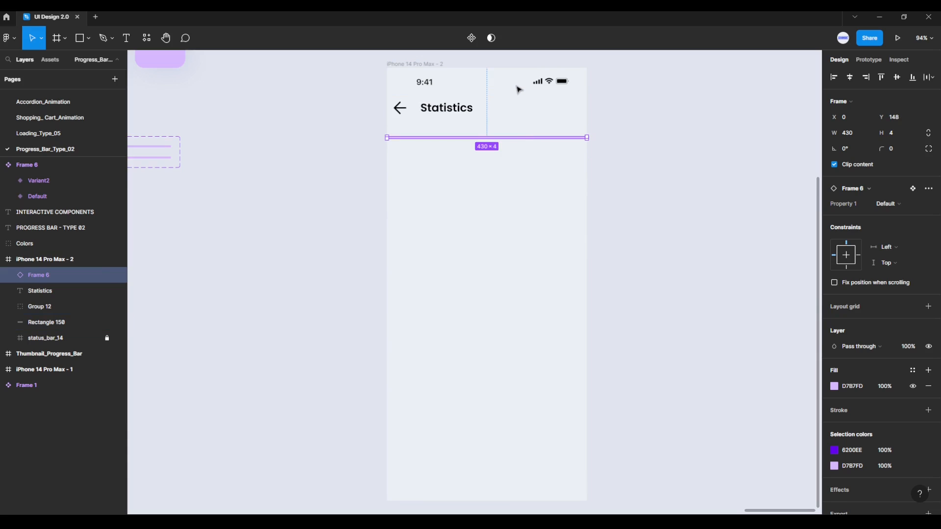
{"action": "key", "text": "alt"}
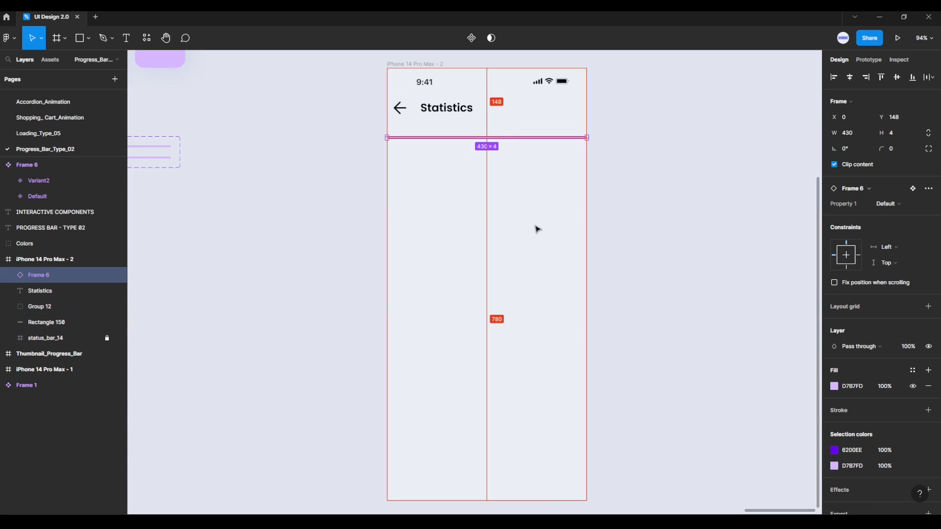
{"action": "key", "text": "Up"}
{"action": "key", "text": "Up"}
{"action": "key", "text": "Up"}
{"action": "key", "text": "Up"}
{"action": "key", "text": "Up"}
{"action": "key", "text": "Up"}
{"action": "key", "text": "Up"}
{"action": "key", "text": "Up"}
{"action": "key", "text": "Up"}
{"action": "key", "text": "Up"}
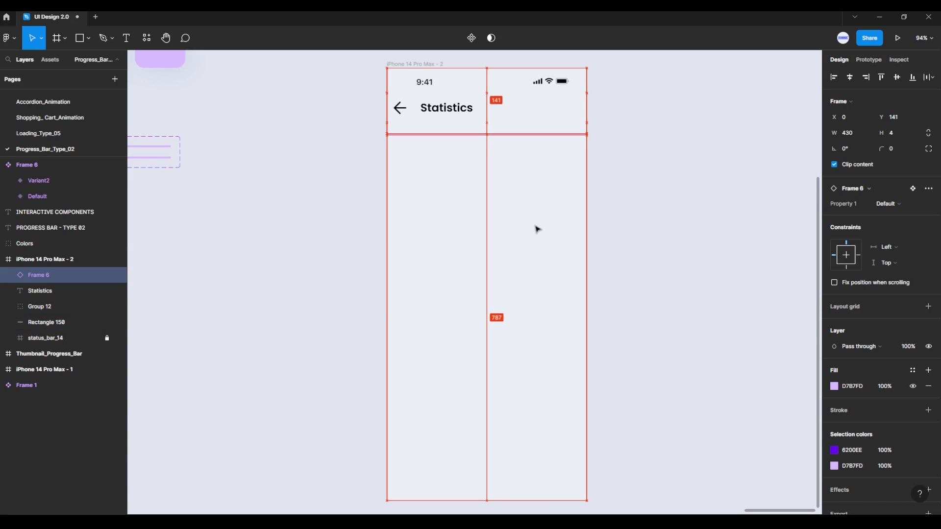
{"action": "key", "text": "Up"}
{"action": "key", "text": "Up"}
{"action": "key", "text": "Up"}
{"action": "key", "text": "Up"}
{"action": "key", "text": "Up"}
{"action": "key", "text": "Up"}
{"action": "key", "text": "Up"}
{"action": "key", "text": "Up"}
{"action": "key", "text": "Up"}
{"action": "key", "text": "Up"}
{"action": "key", "text": "Up"}
{"action": "key", "text": "Up"}
{"action": "key", "text": "Up"}
{"action": "key", "text": "Up"}
{"action": "key", "text": "Up"}
{"action": "key", "text": "Up"}
{"action": "key", "text": "Up"}
{"action": "key", "text": "Up"}
{"action": "key", "text": "Up"}
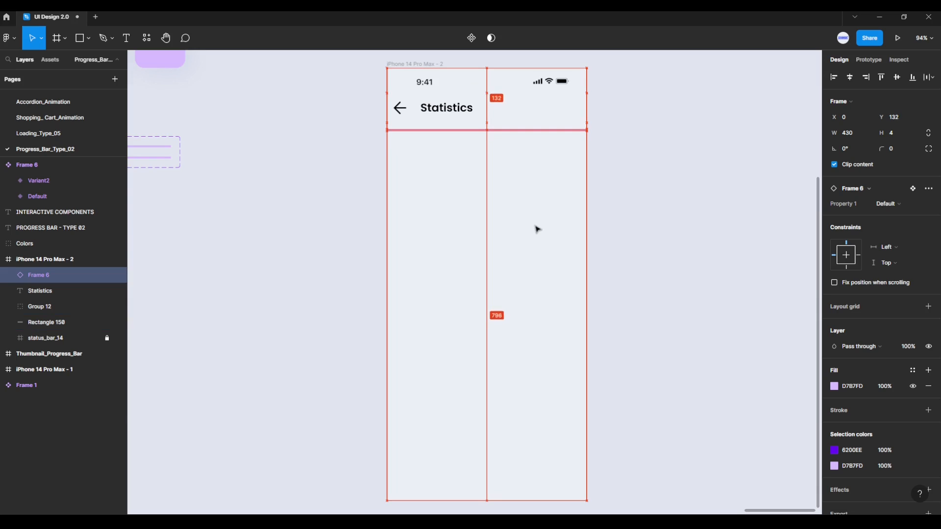
{"action": "key", "text": "Up"}
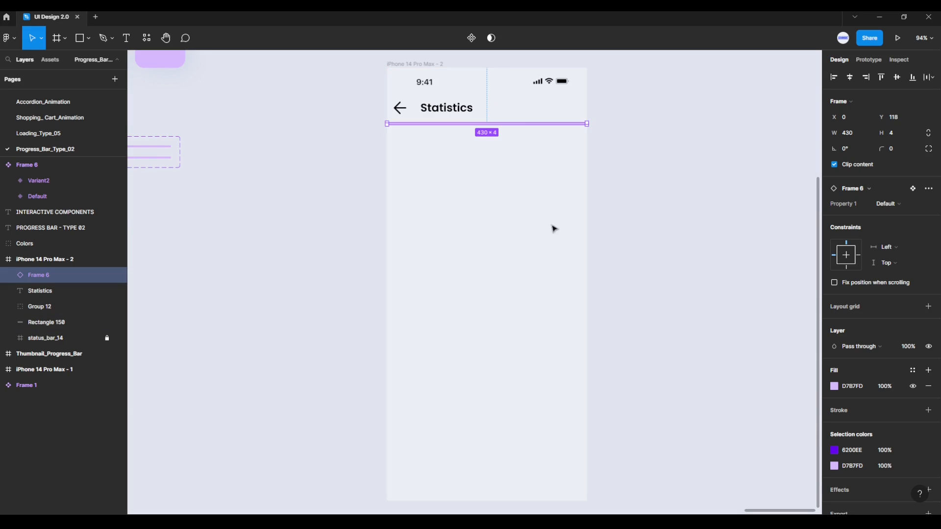
{"action": "left_click", "coordinate": [599, 220]}
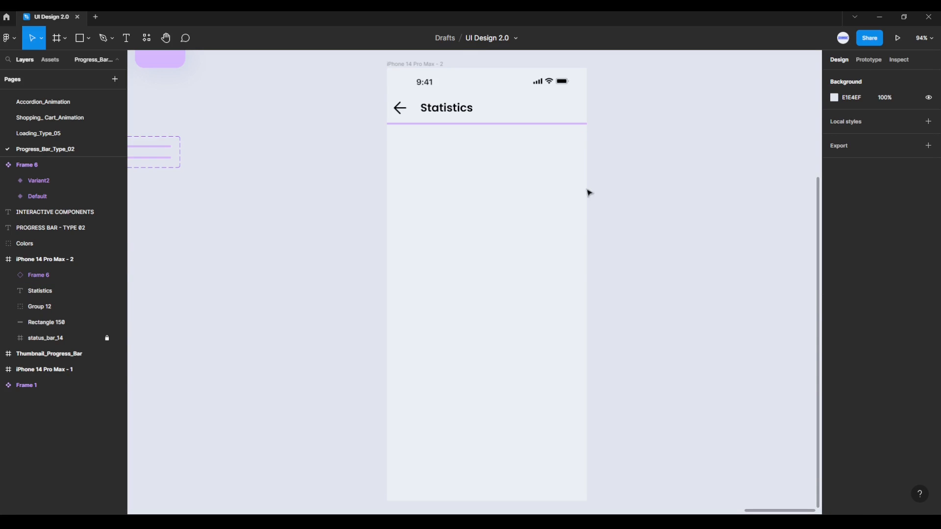
Step: Preview the iPhone 14 Pro Max - 2 frame as a running prototype to check the progress bar animation
{"action": "left_click", "coordinate": [433, 64]}
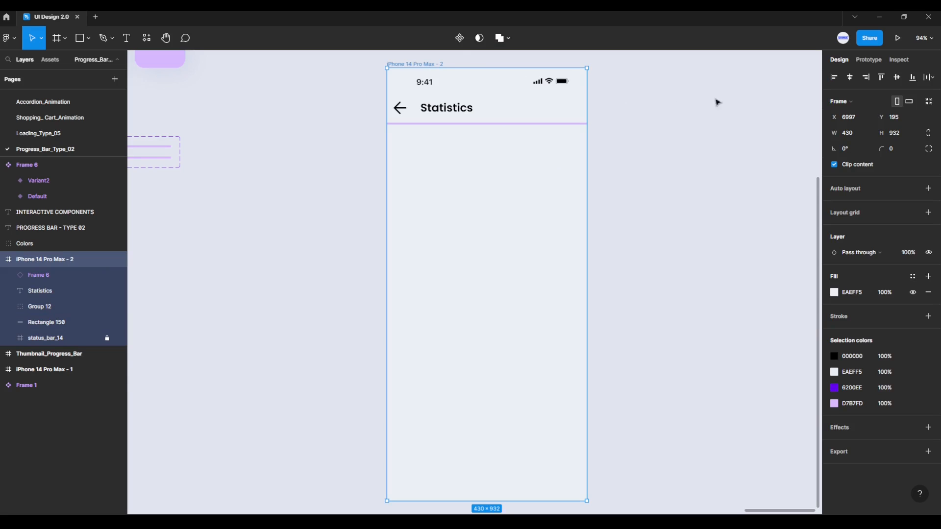
{"action": "left_click", "coordinate": [896, 40]}
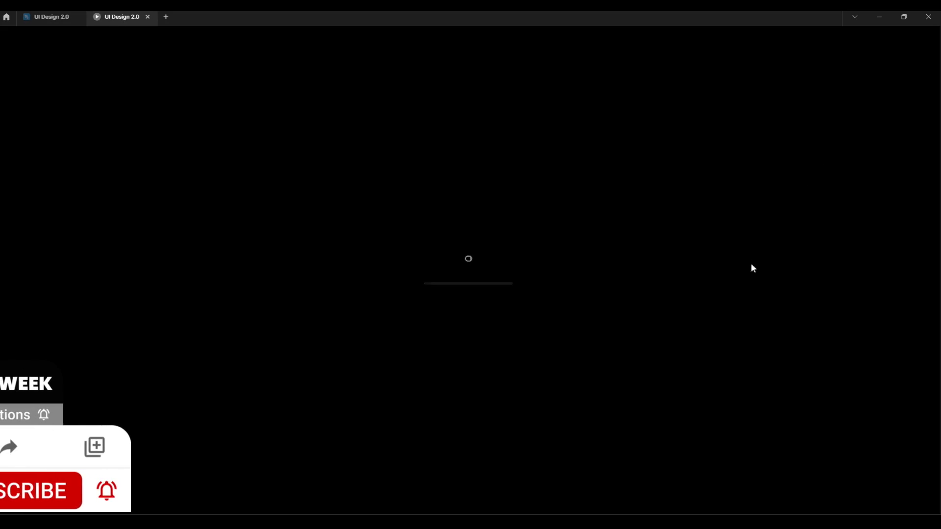